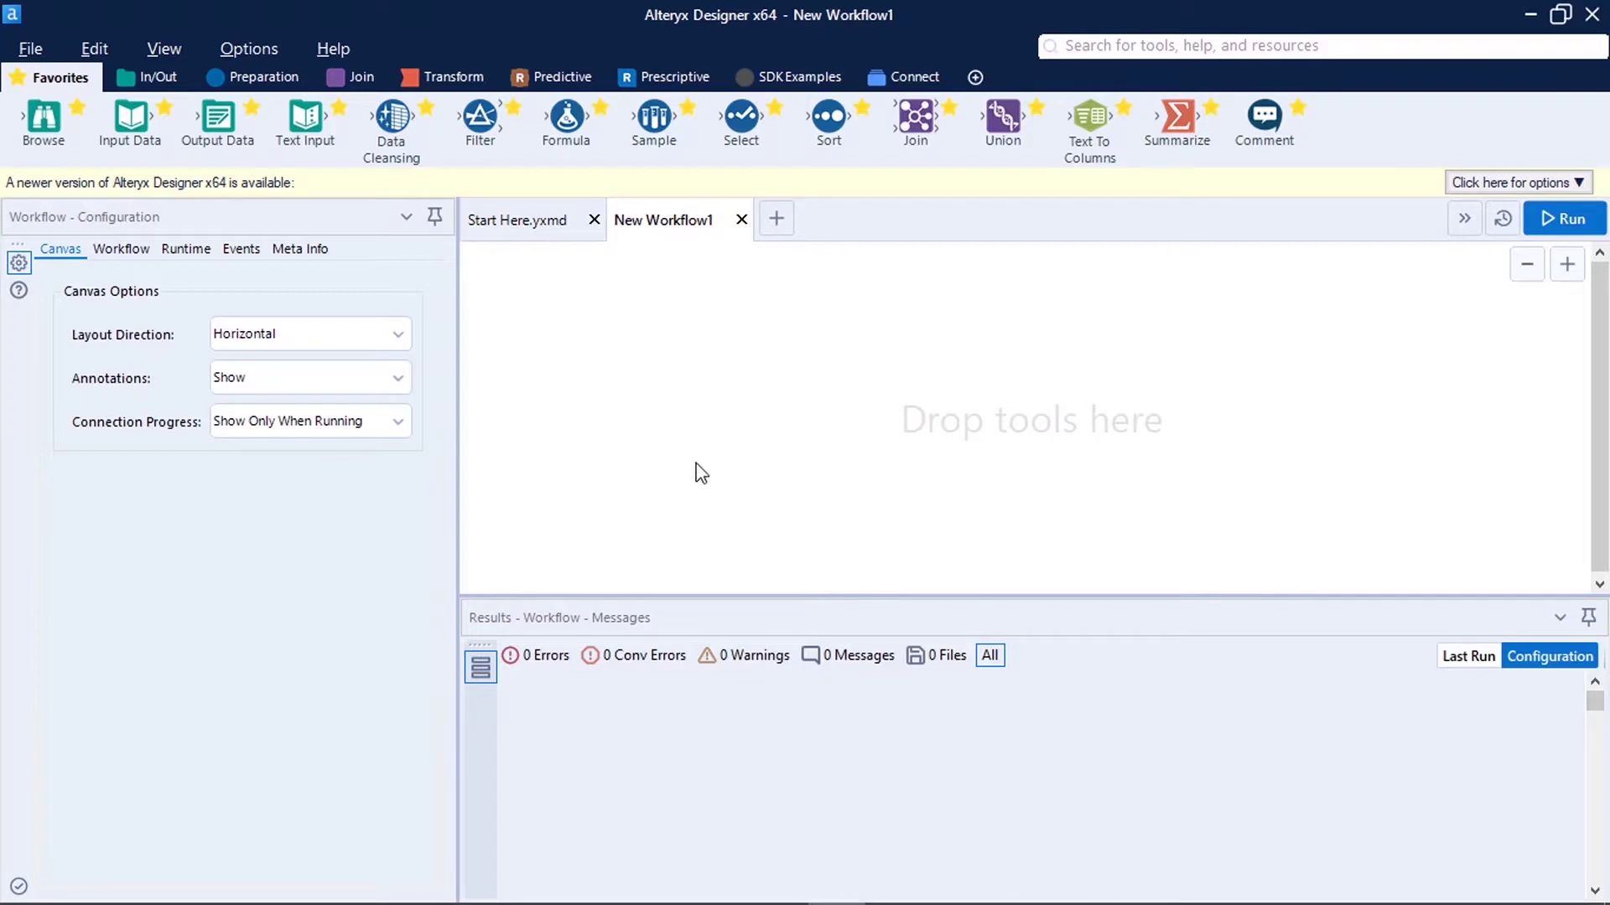
Step: Place an Input Data tool from the In/Out category onto the empty canvas
{"action": "left_click_drag", "start_coordinate": [138, 113], "coordinate": [148, 84]}
{"action": "left_click", "coordinate": [148, 84]}
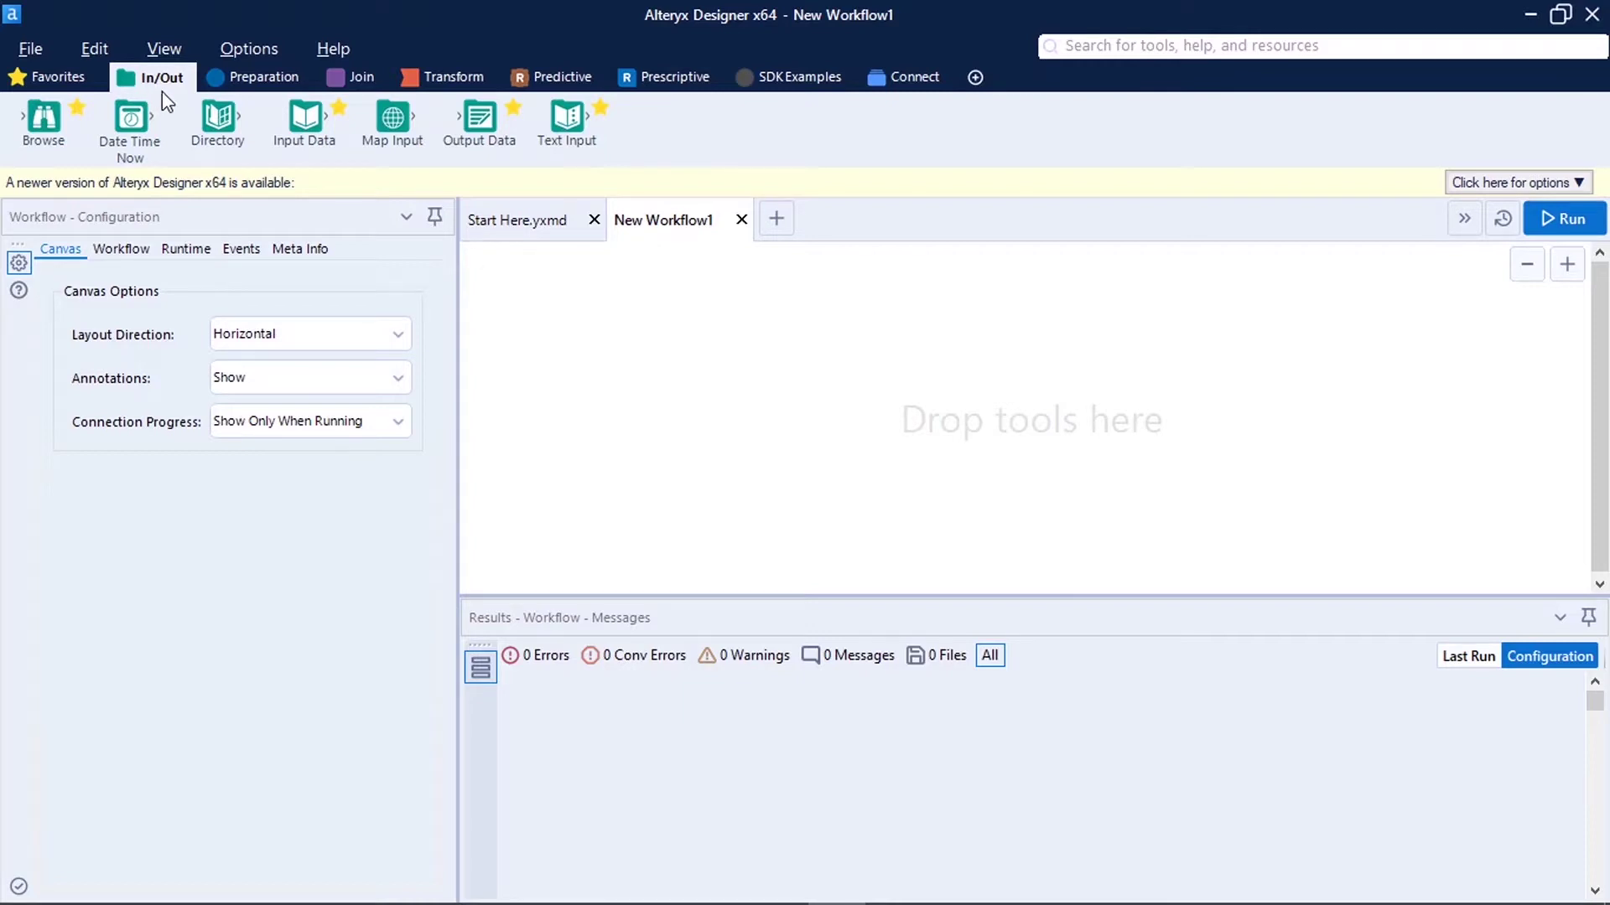
{"action": "left_click_drag", "start_coordinate": [303, 130], "coordinate": [645, 404]}
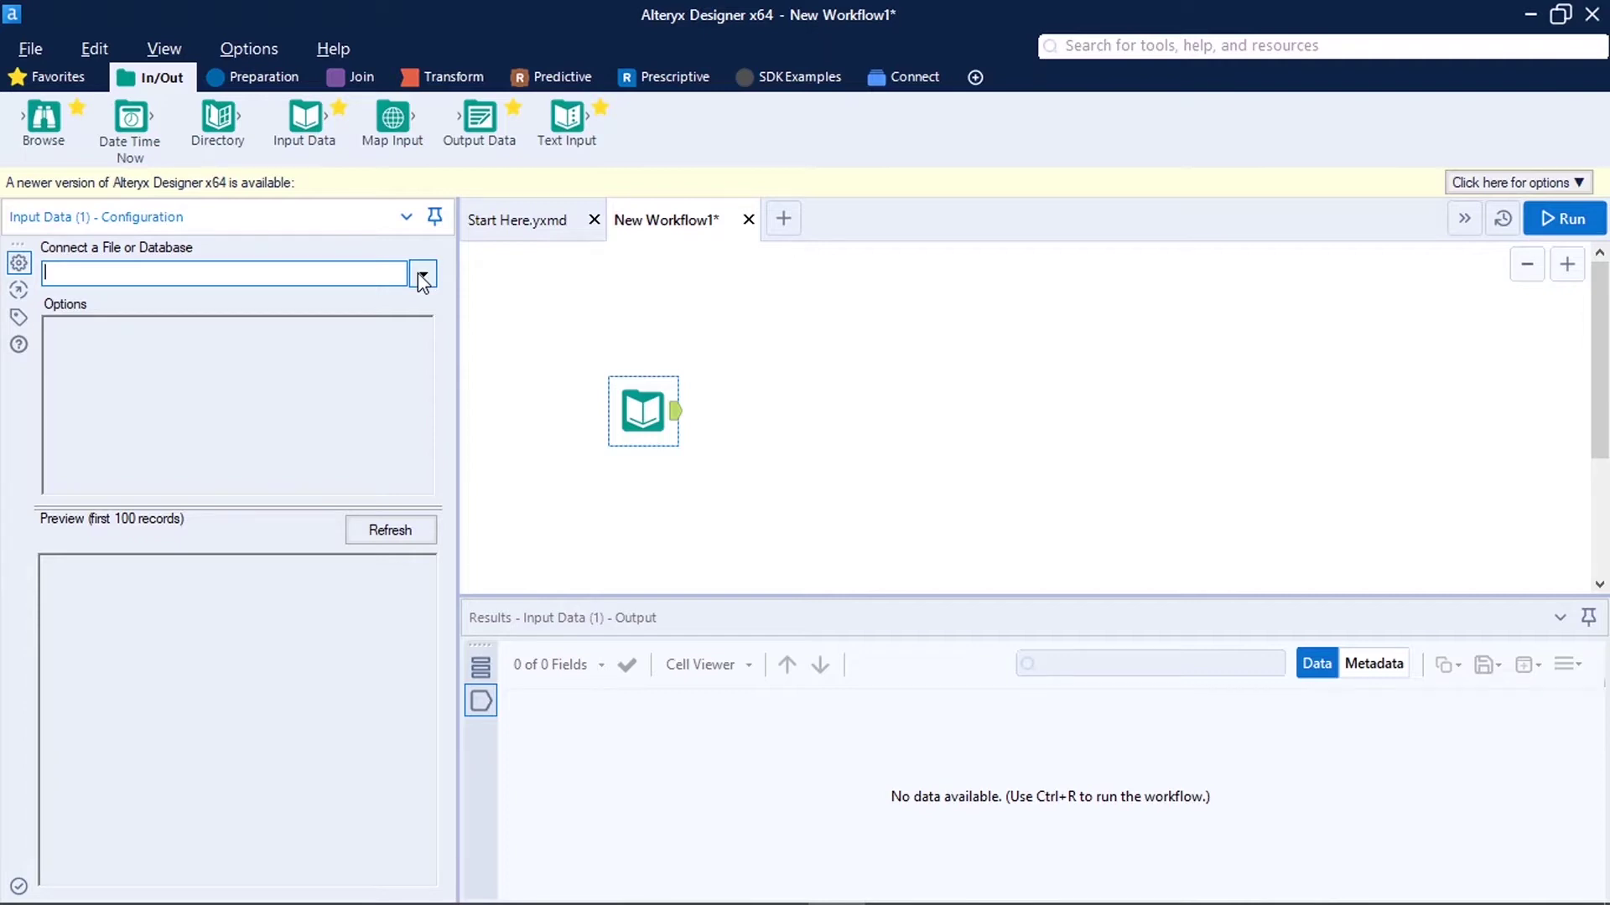
Step: Connect the Input Data tool to the counties-2019 CSV file in the Data Set folder
{"action": "left_click", "coordinate": [418, 274]}
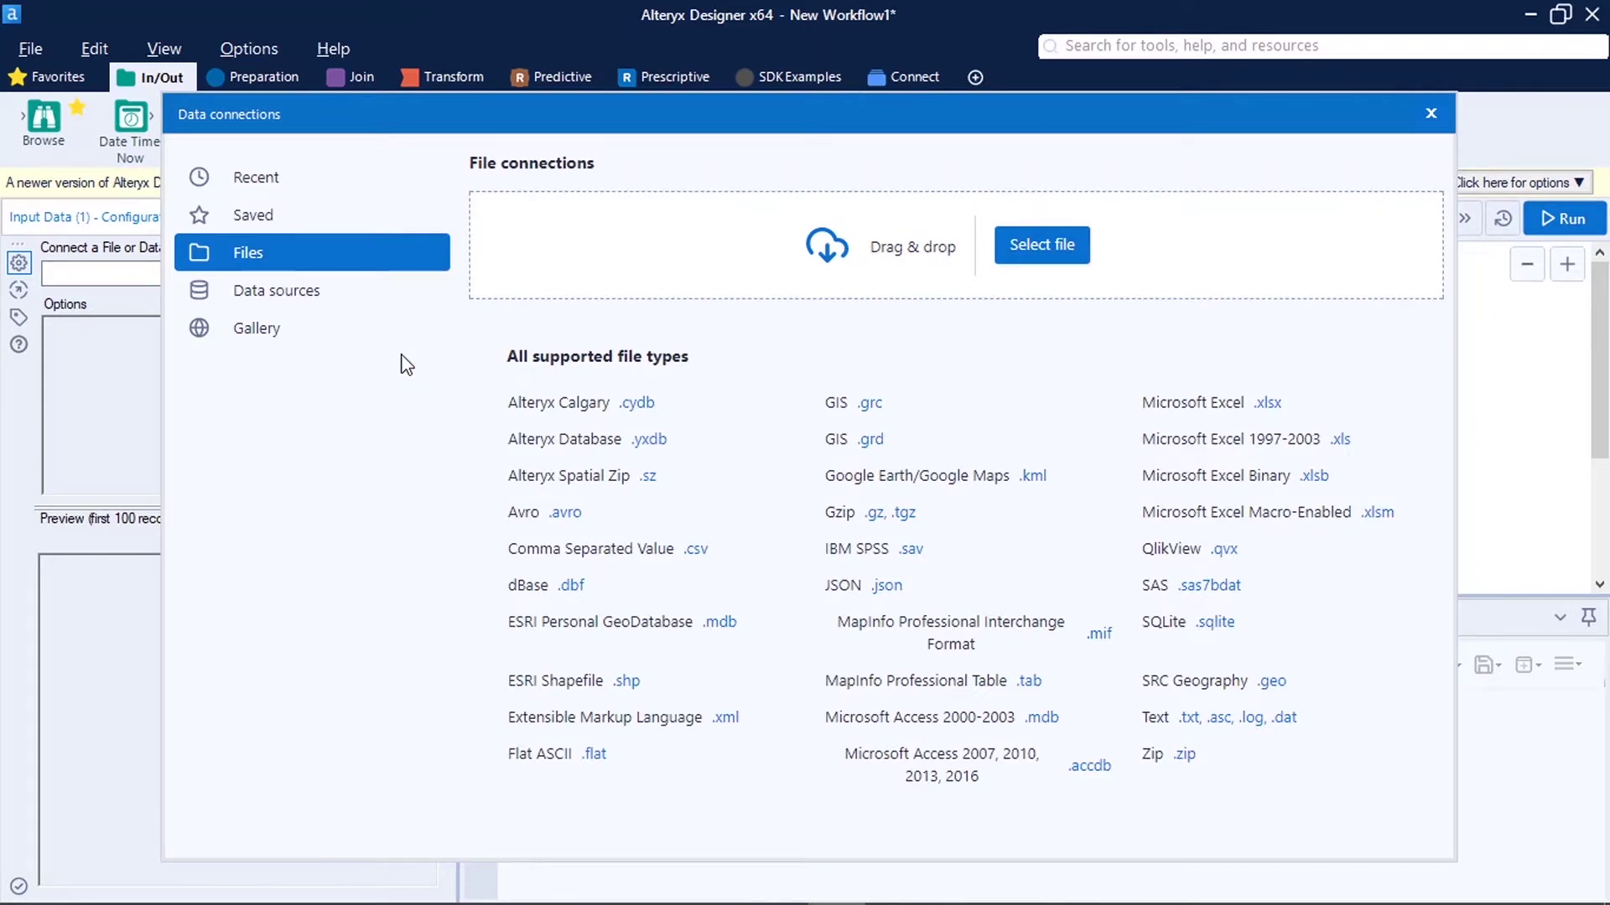
{"action": "left_click", "coordinate": [697, 551]}
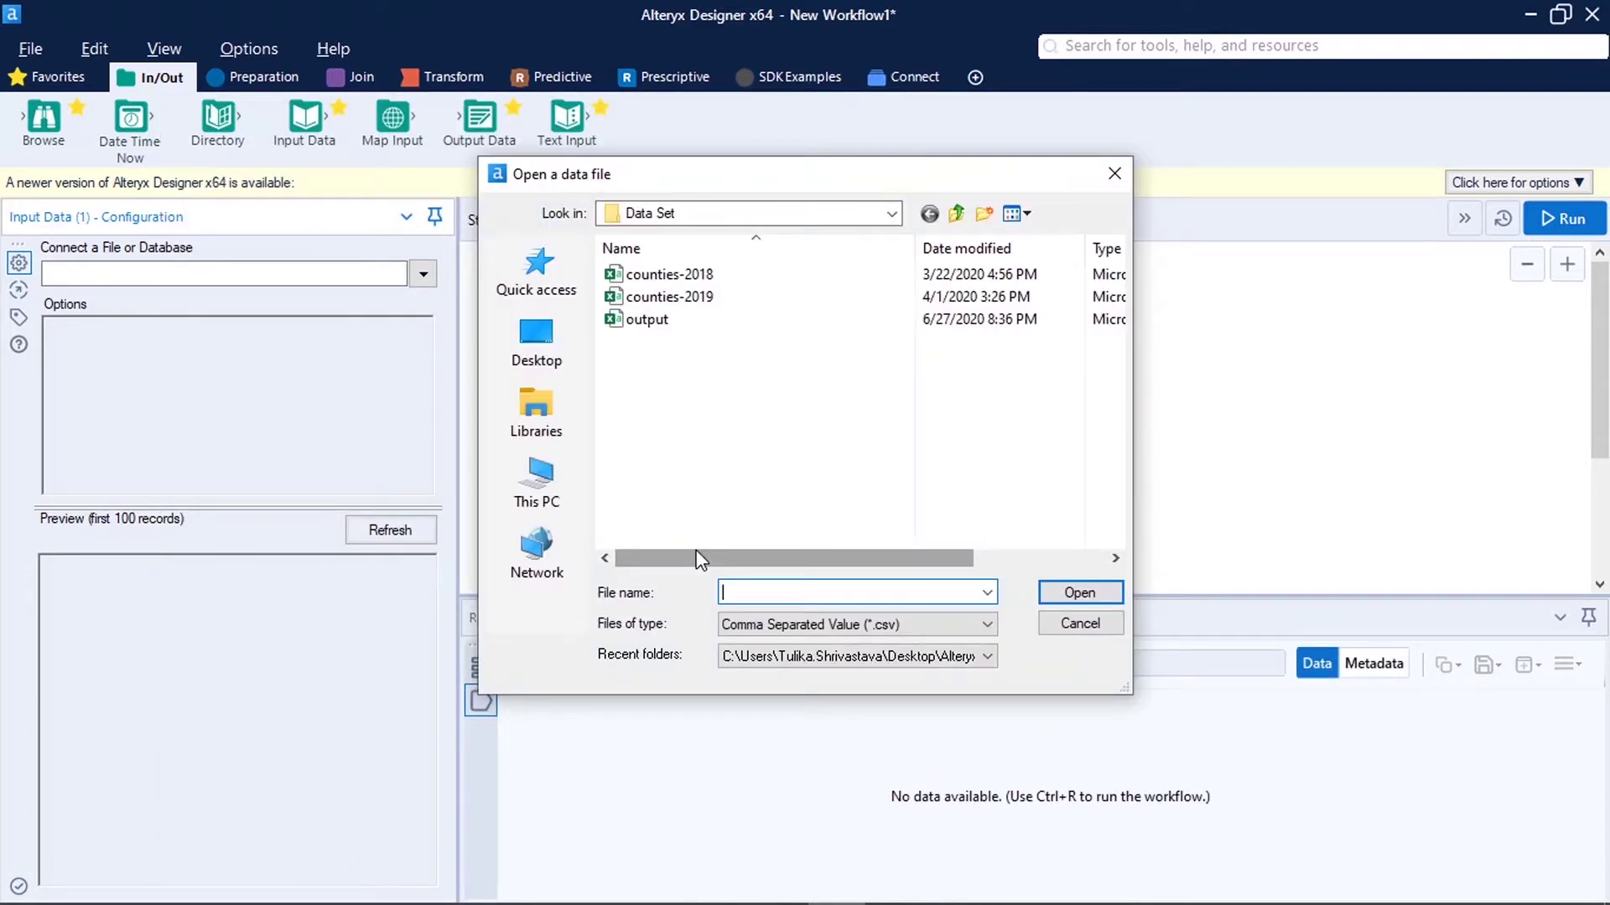
{"action": "left_click", "coordinate": [733, 295]}
{"action": "left_click", "coordinate": [1073, 594]}
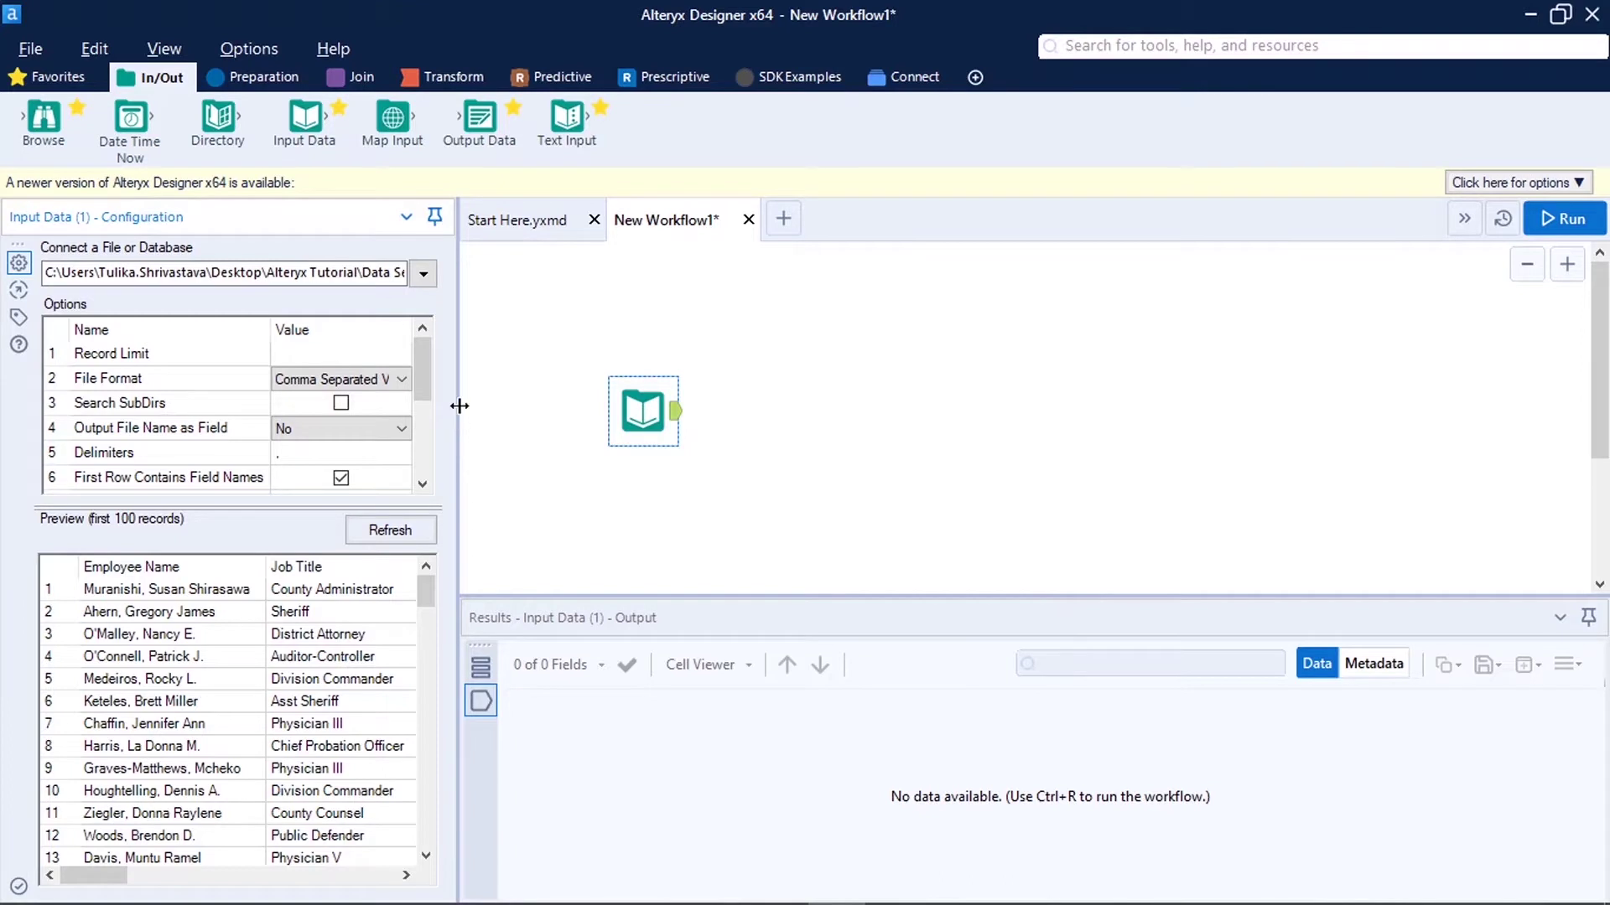
Step: Widen the configuration panel, select all preview records, and check the comma Delimiters setting
{"action": "left_click_drag", "start_coordinate": [457, 406], "coordinate": [884, 452]}
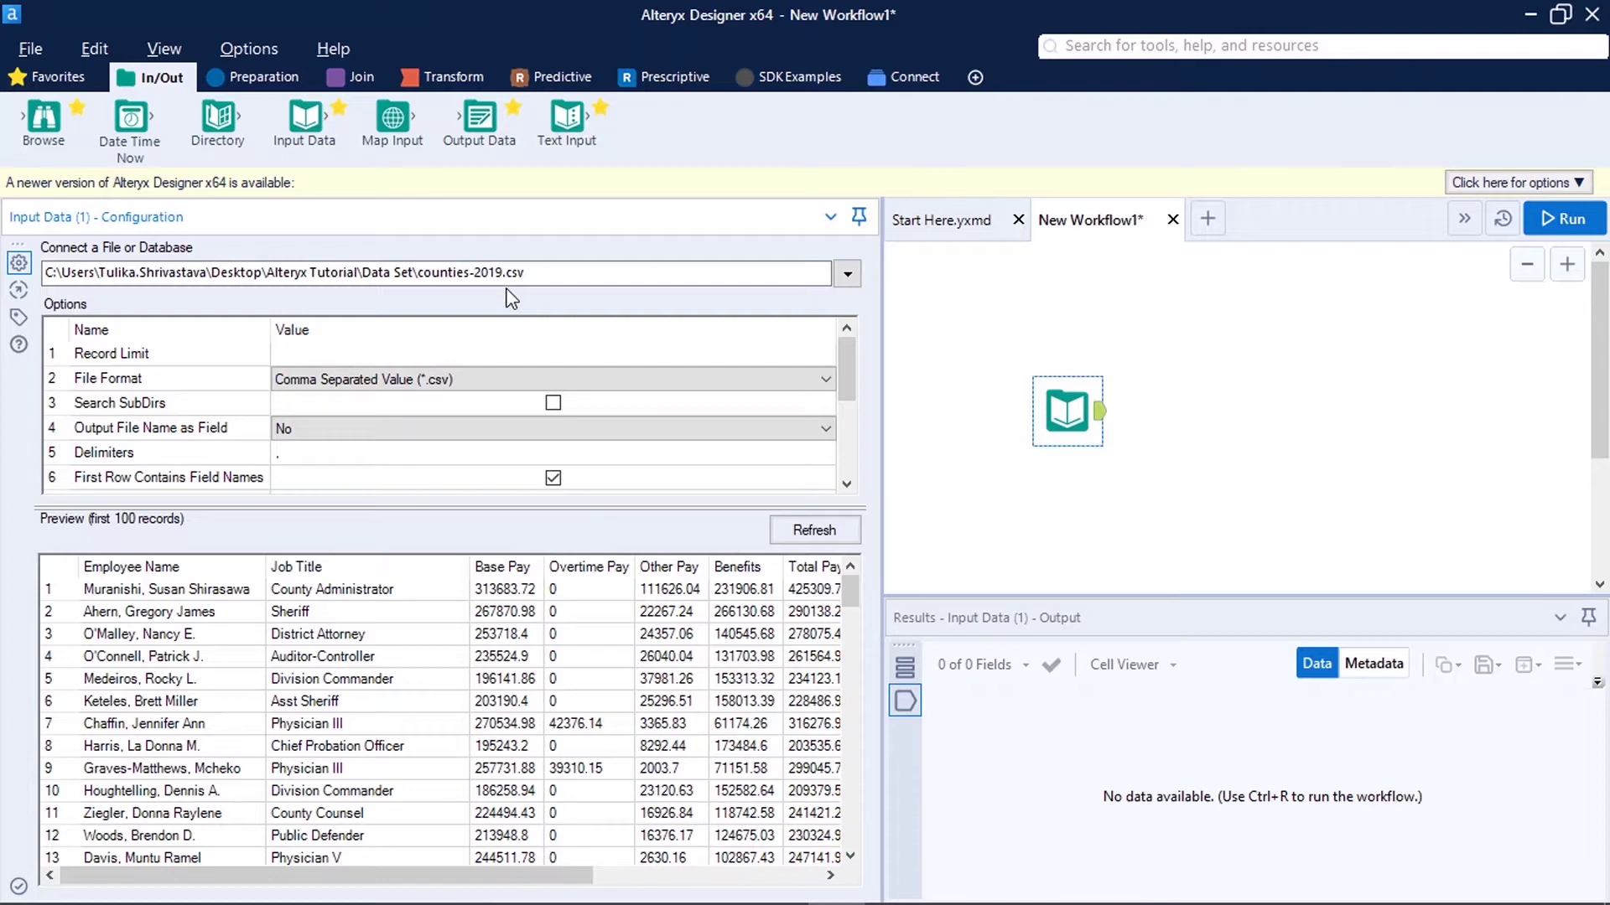
{"action": "left_click", "coordinate": [61, 565]}
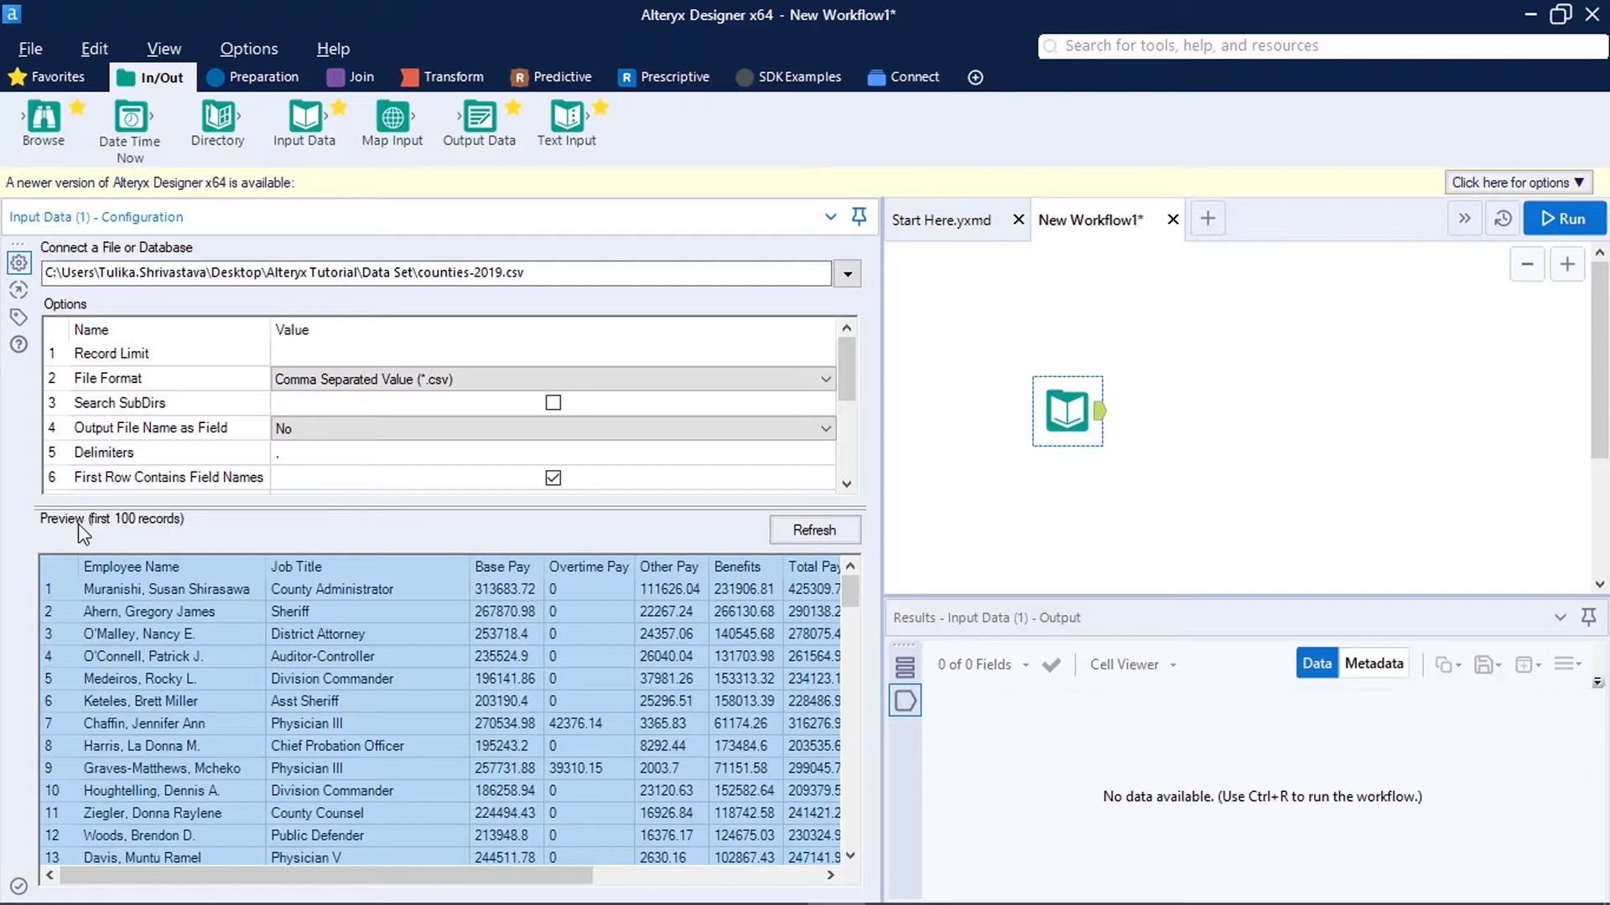
{"action": "left_click", "coordinate": [312, 456]}
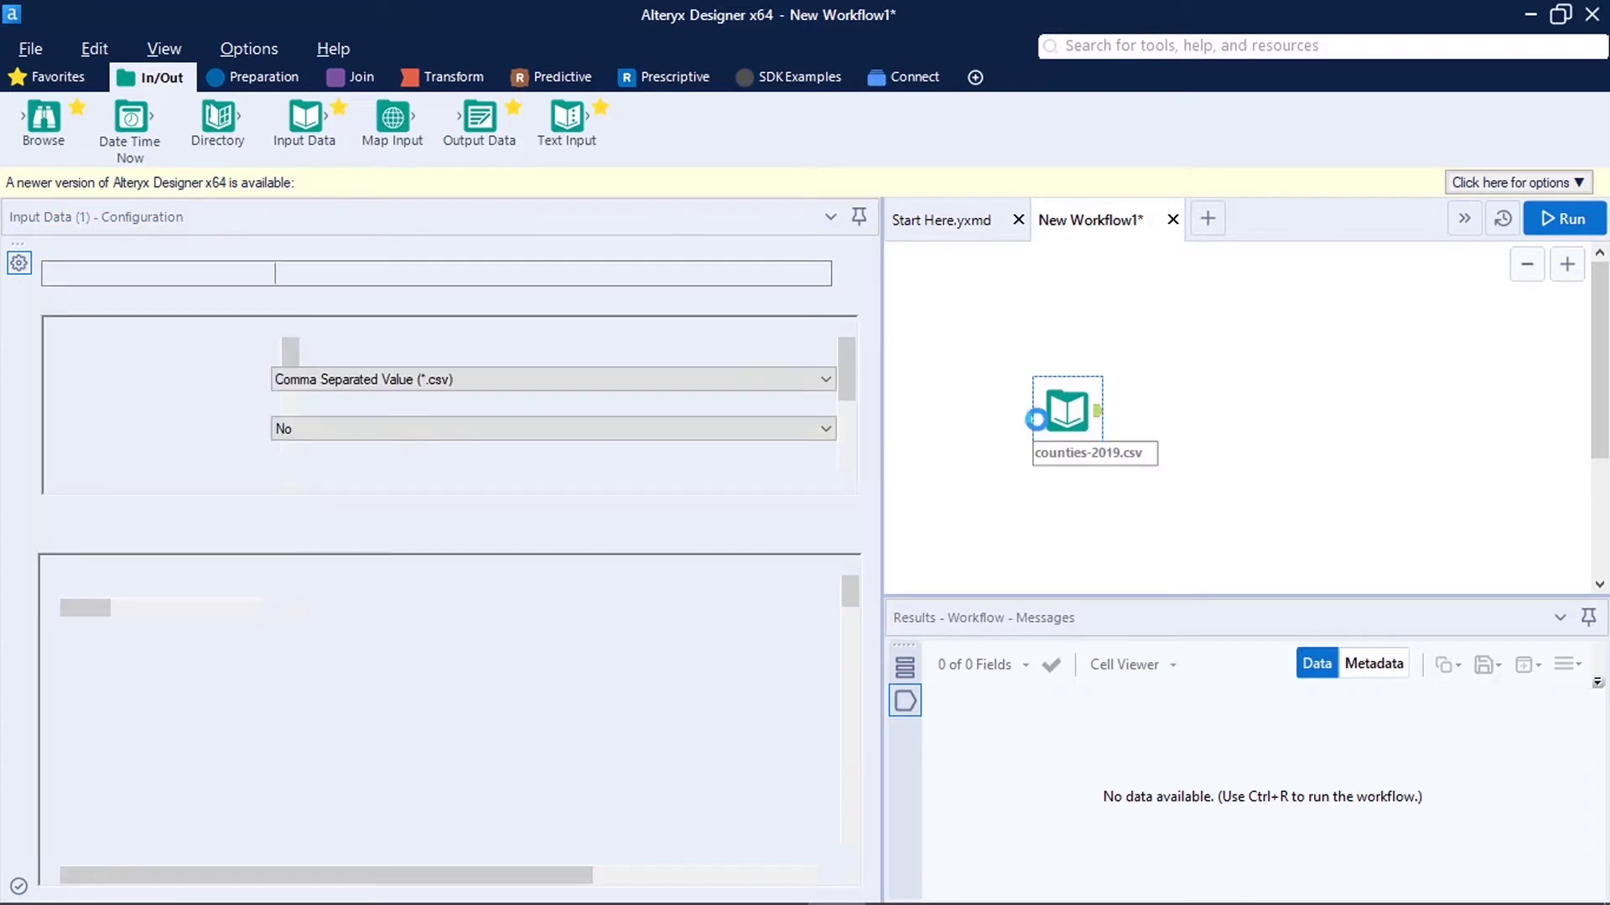
Step: Attach a Browse tool to the counties-2019 input and run the workflow to see 385,594 records
{"action": "left_click_drag", "start_coordinate": [43, 117], "coordinate": [1181, 411]}
{"action": "left_click", "coordinate": [1366, 409]}
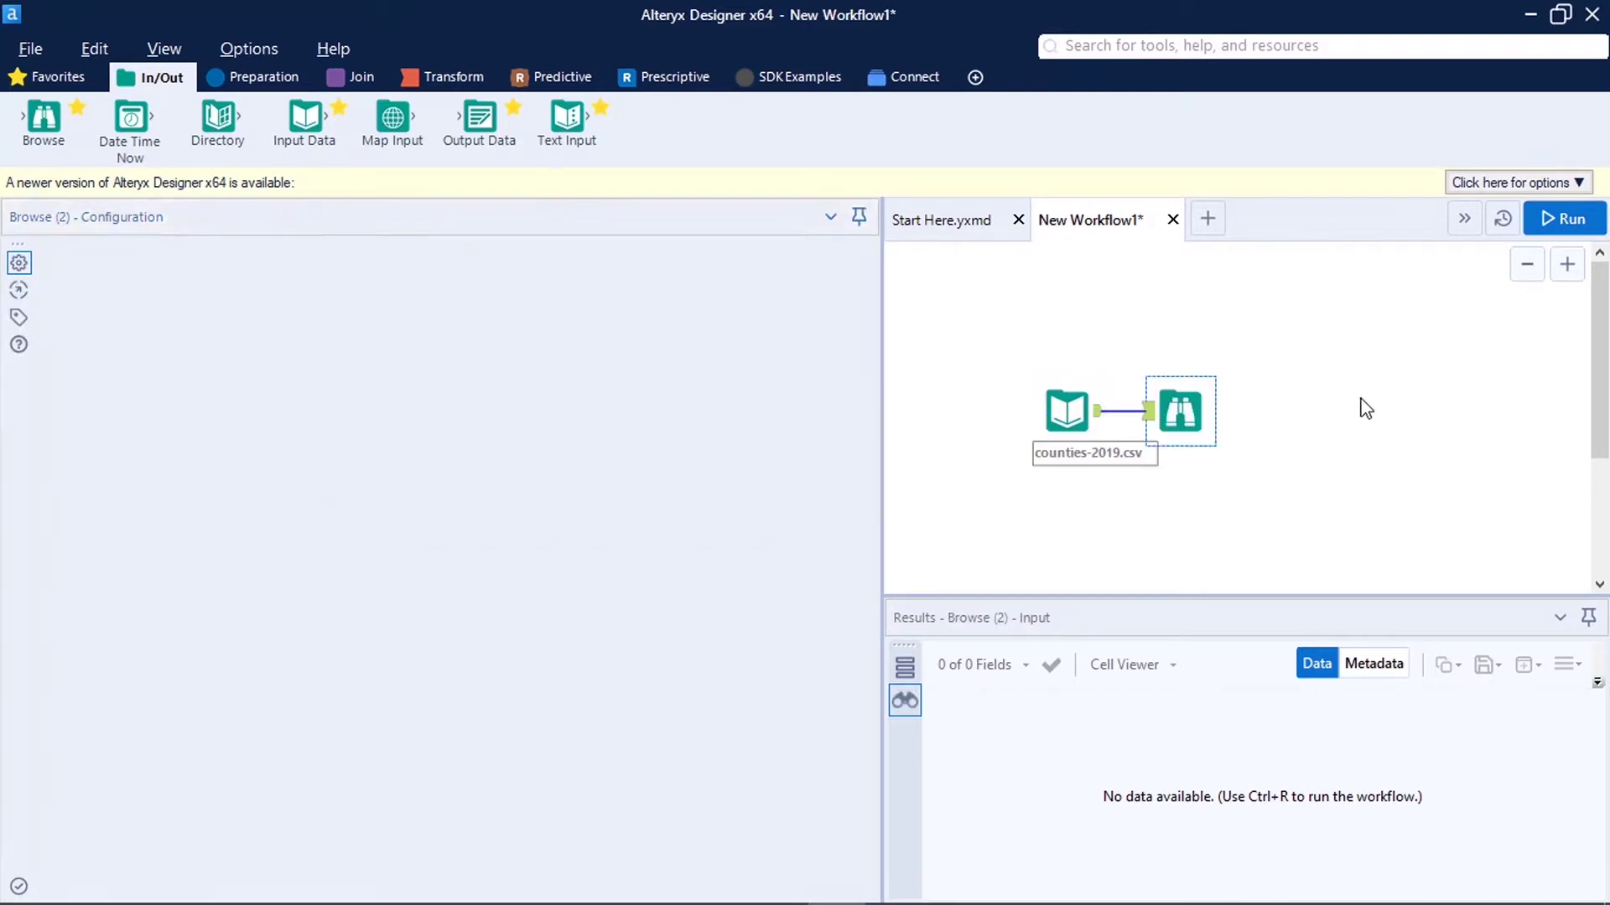
{"action": "key", "text": "ctrl+r"}
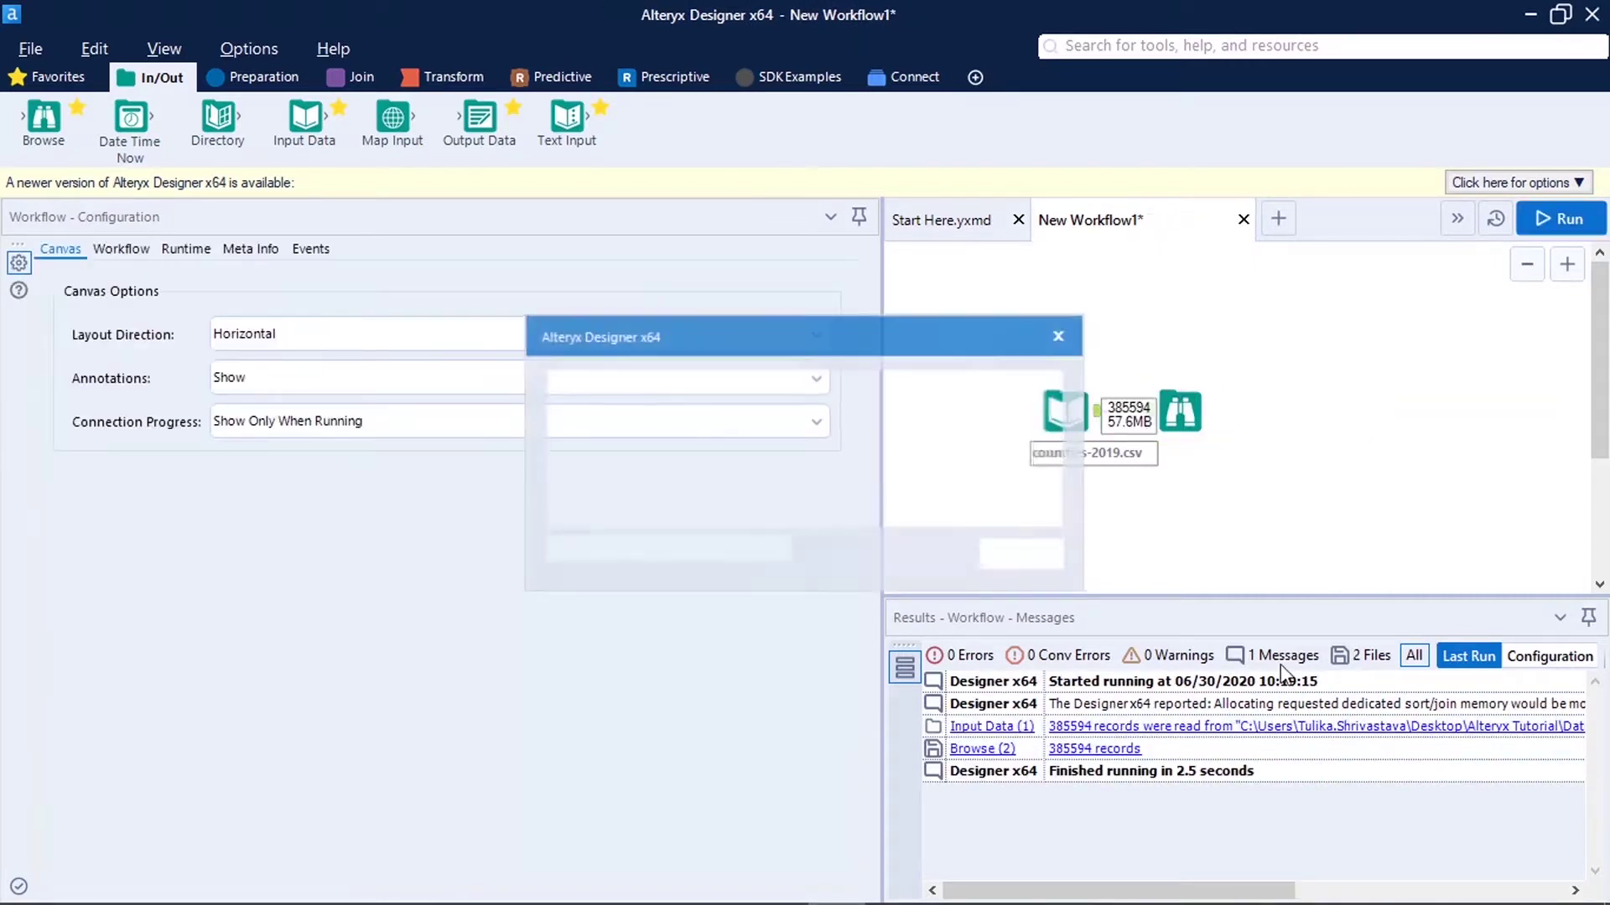
{"action": "left_click", "coordinate": [1048, 559]}
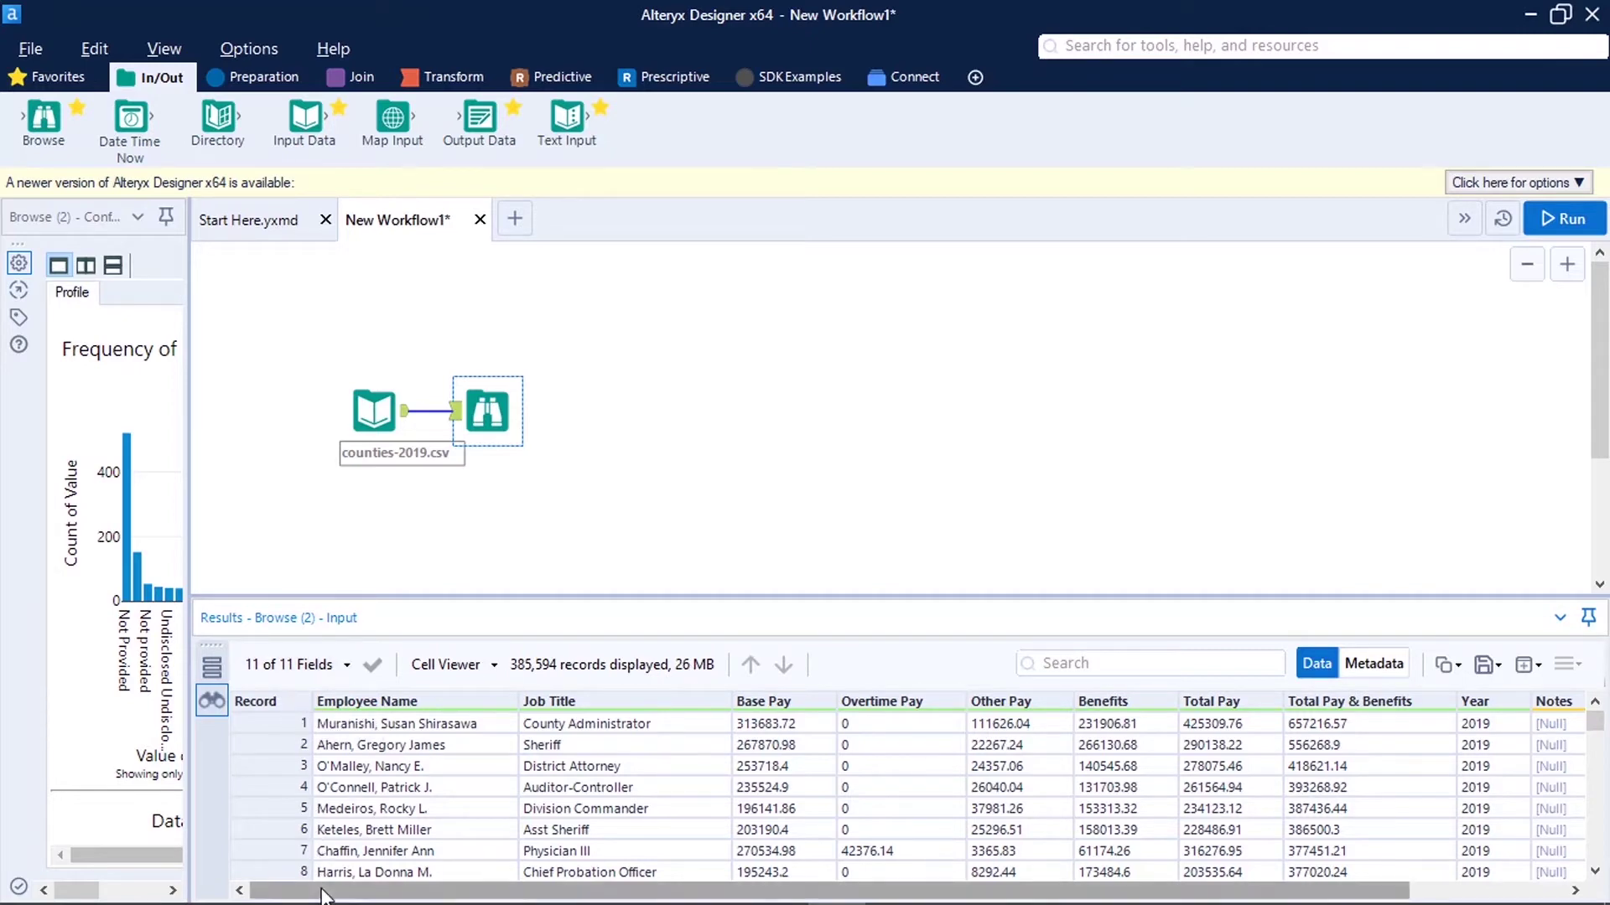
{"action": "mouse_move", "coordinate": [323, 890]}
{"action": "left_mouse_down"}
{"action": "mouse_move", "coordinate": [868, 895]}
{"action": "mouse_move", "coordinate": [321, 862]}
{"action": "left_mouse_up"}
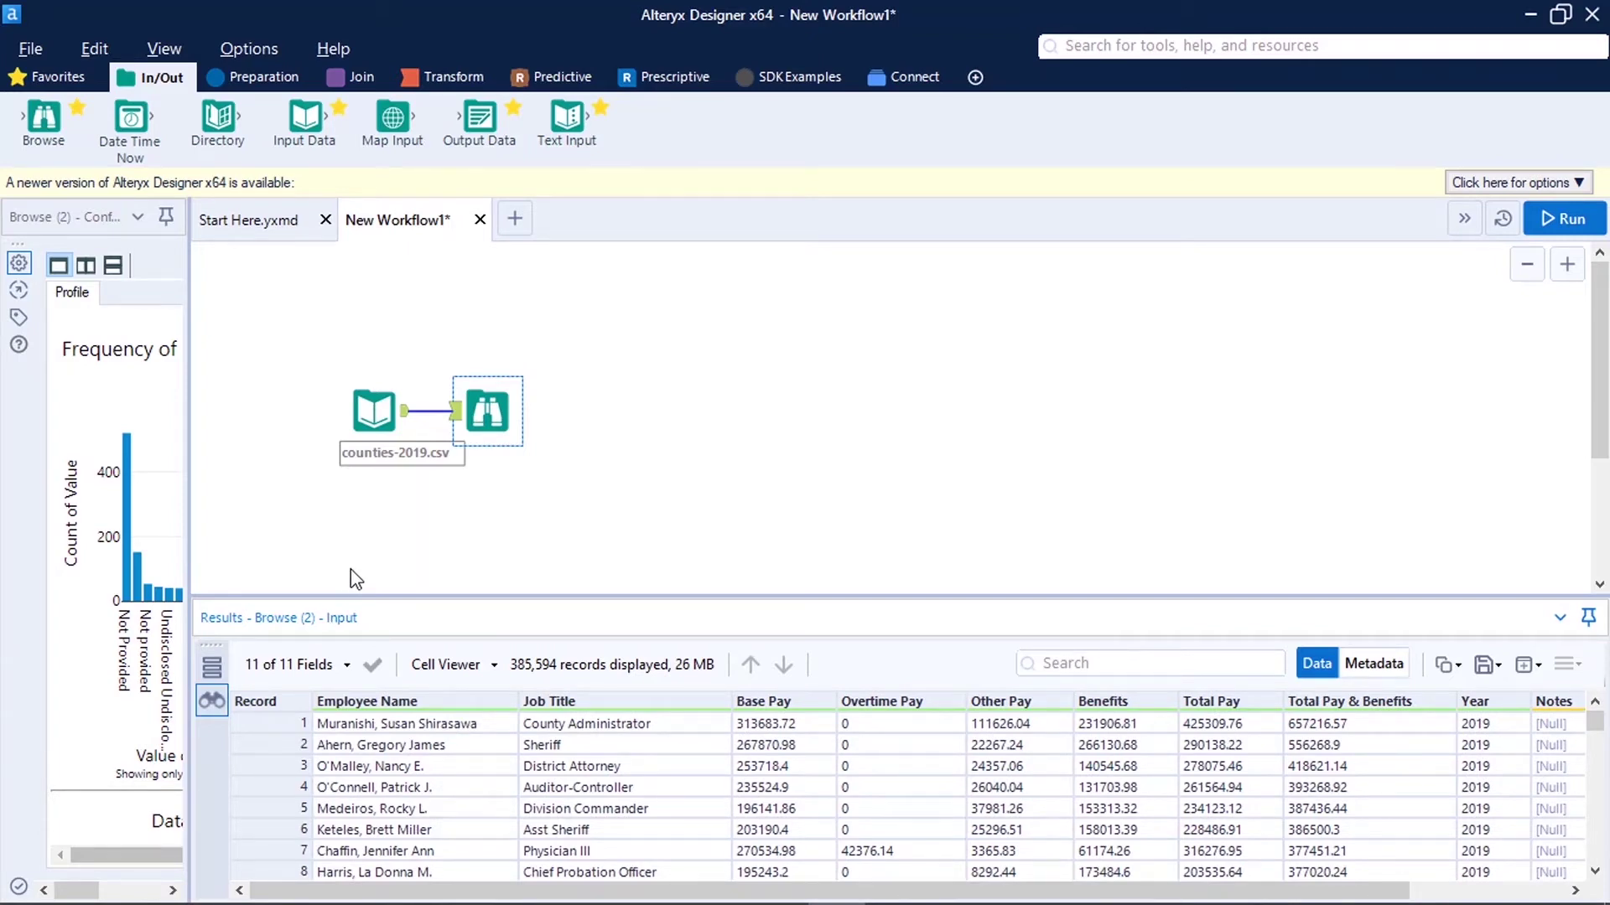
Step: Add a second Input Data tool below the first and widen its configuration panel
{"action": "left_click", "coordinate": [370, 521]}
{"action": "left_click_drag", "start_coordinate": [304, 118], "coordinate": [374, 526]}
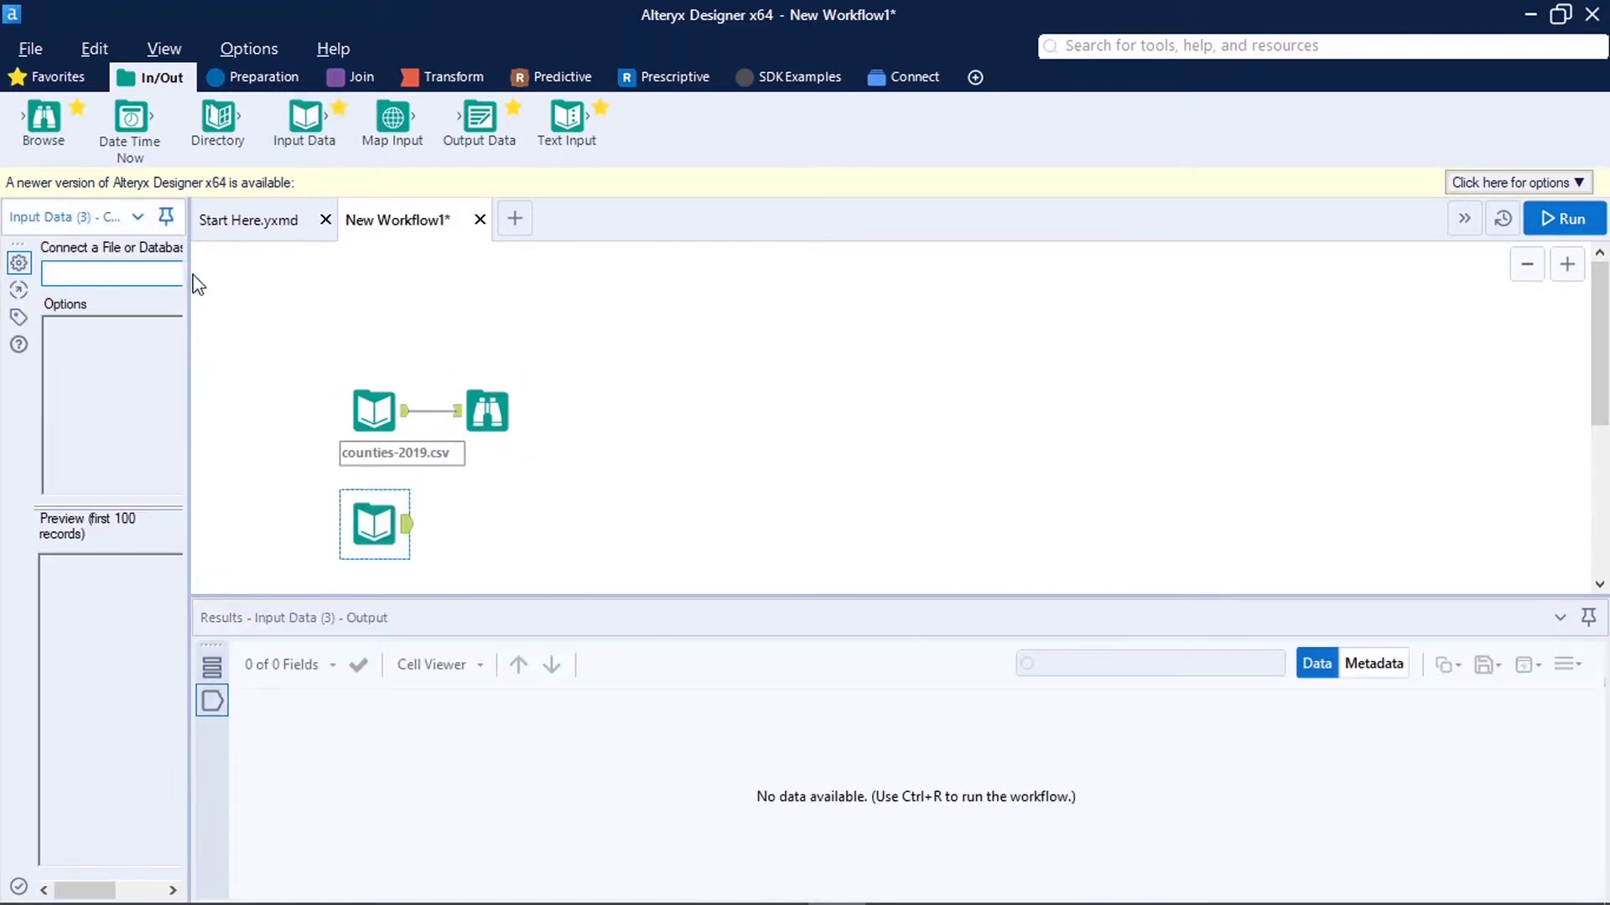
{"action": "left_click_drag", "start_coordinate": [190, 270], "coordinate": [366, 319]}
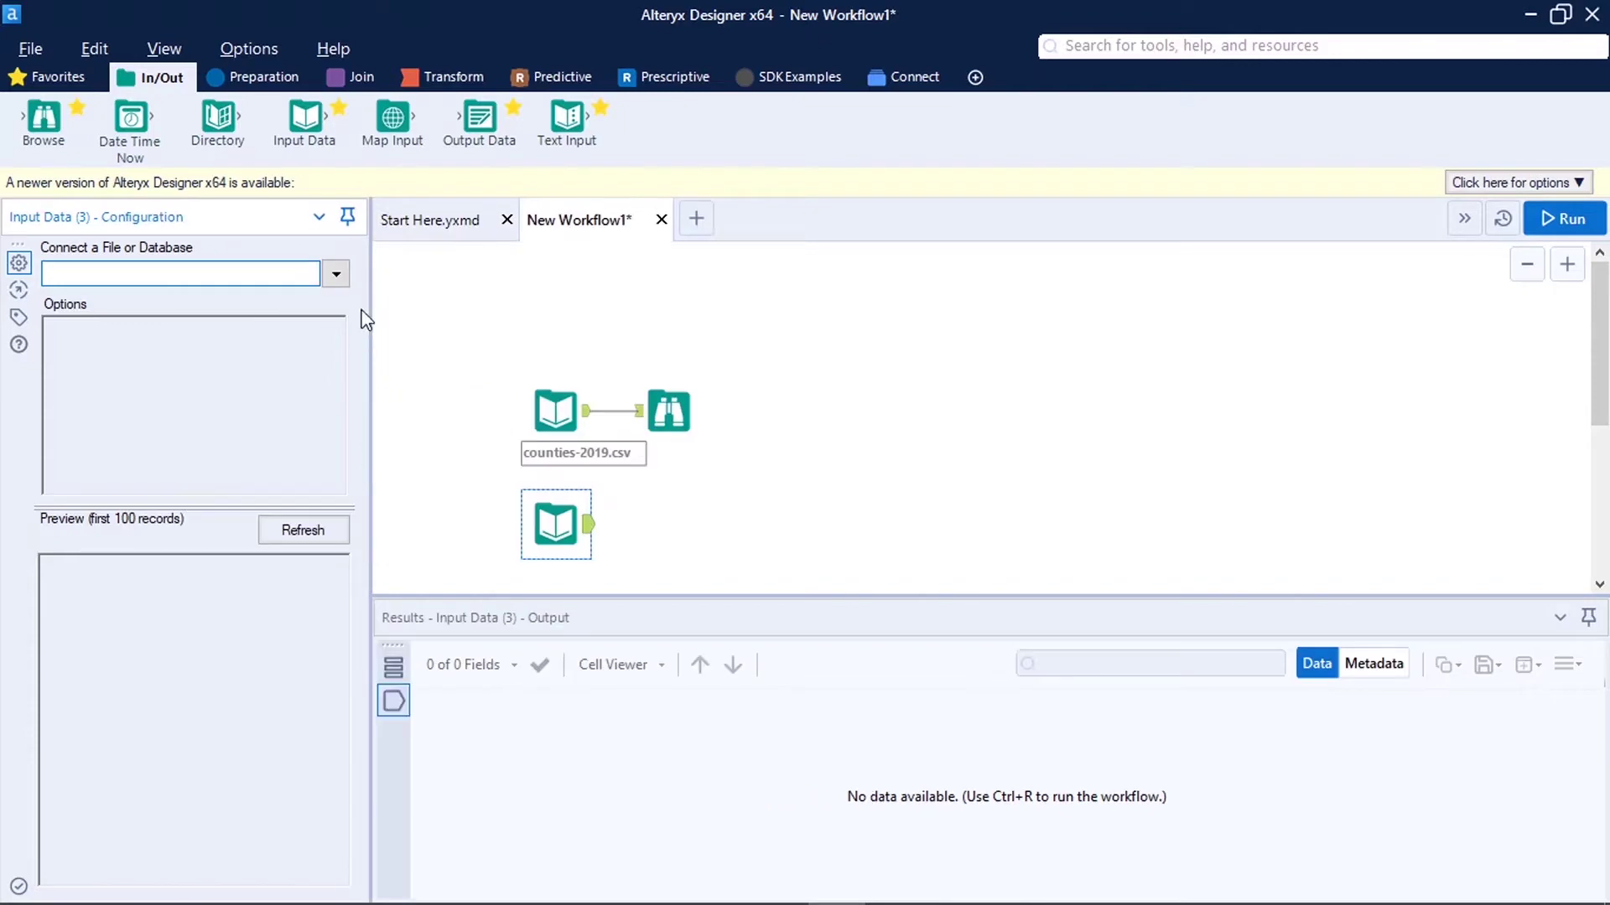
Step: Choose the counties Microsoft Excel .xlsx workbook as the new input's source file
{"action": "left_click", "coordinate": [336, 273]}
{"action": "left_click", "coordinate": [310, 264]}
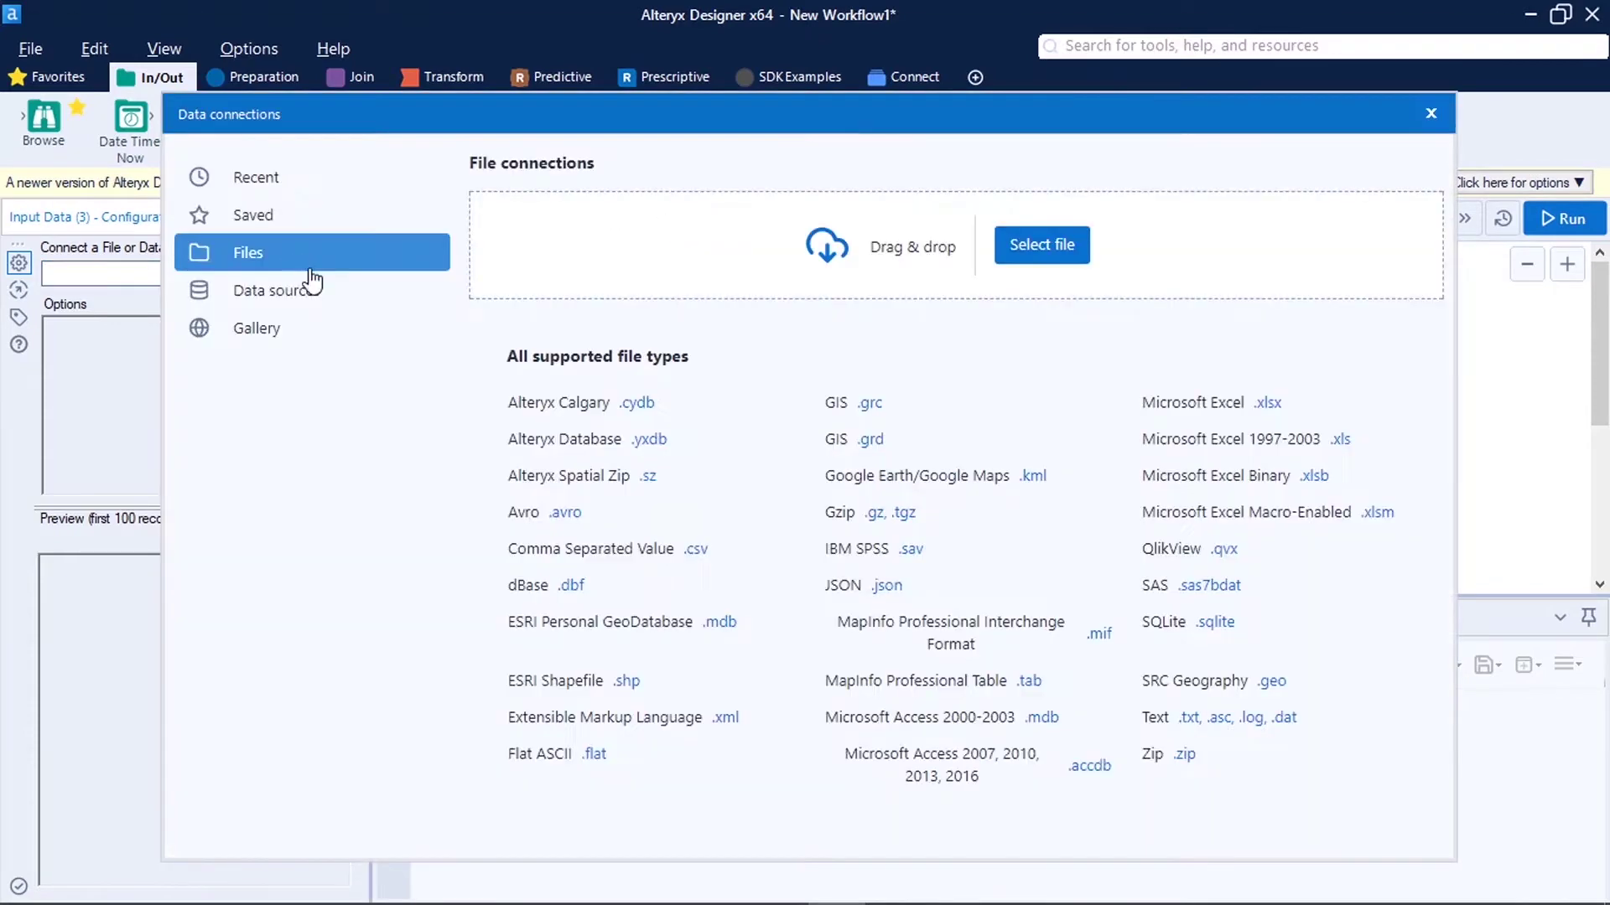
{"action": "left_click", "coordinate": [1256, 409]}
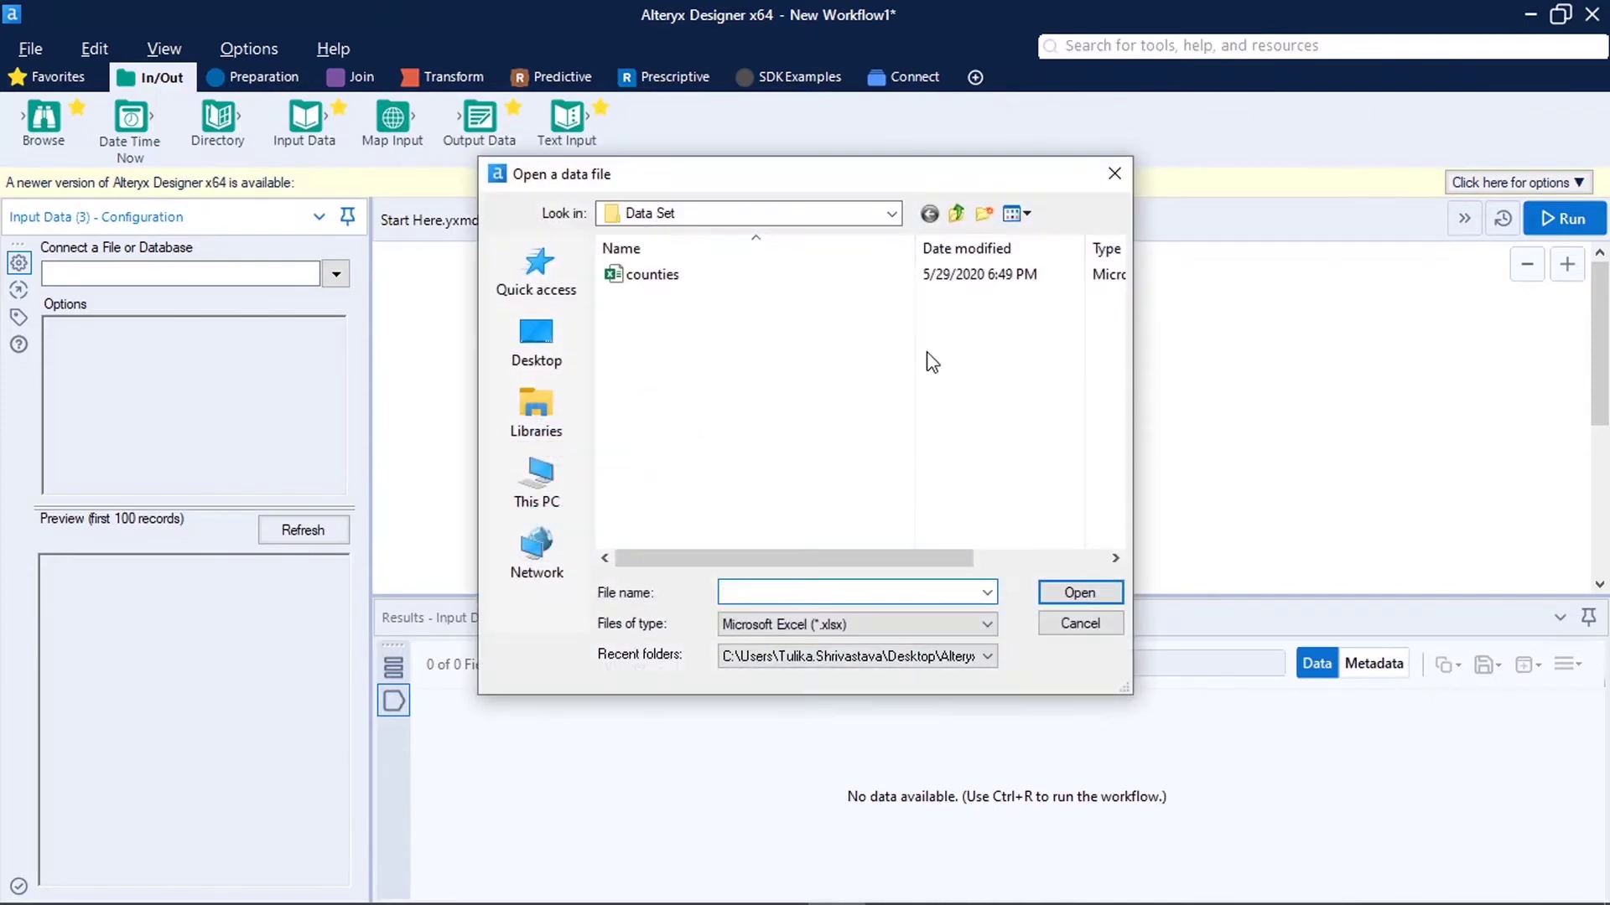
{"action": "left_click", "coordinate": [768, 282]}
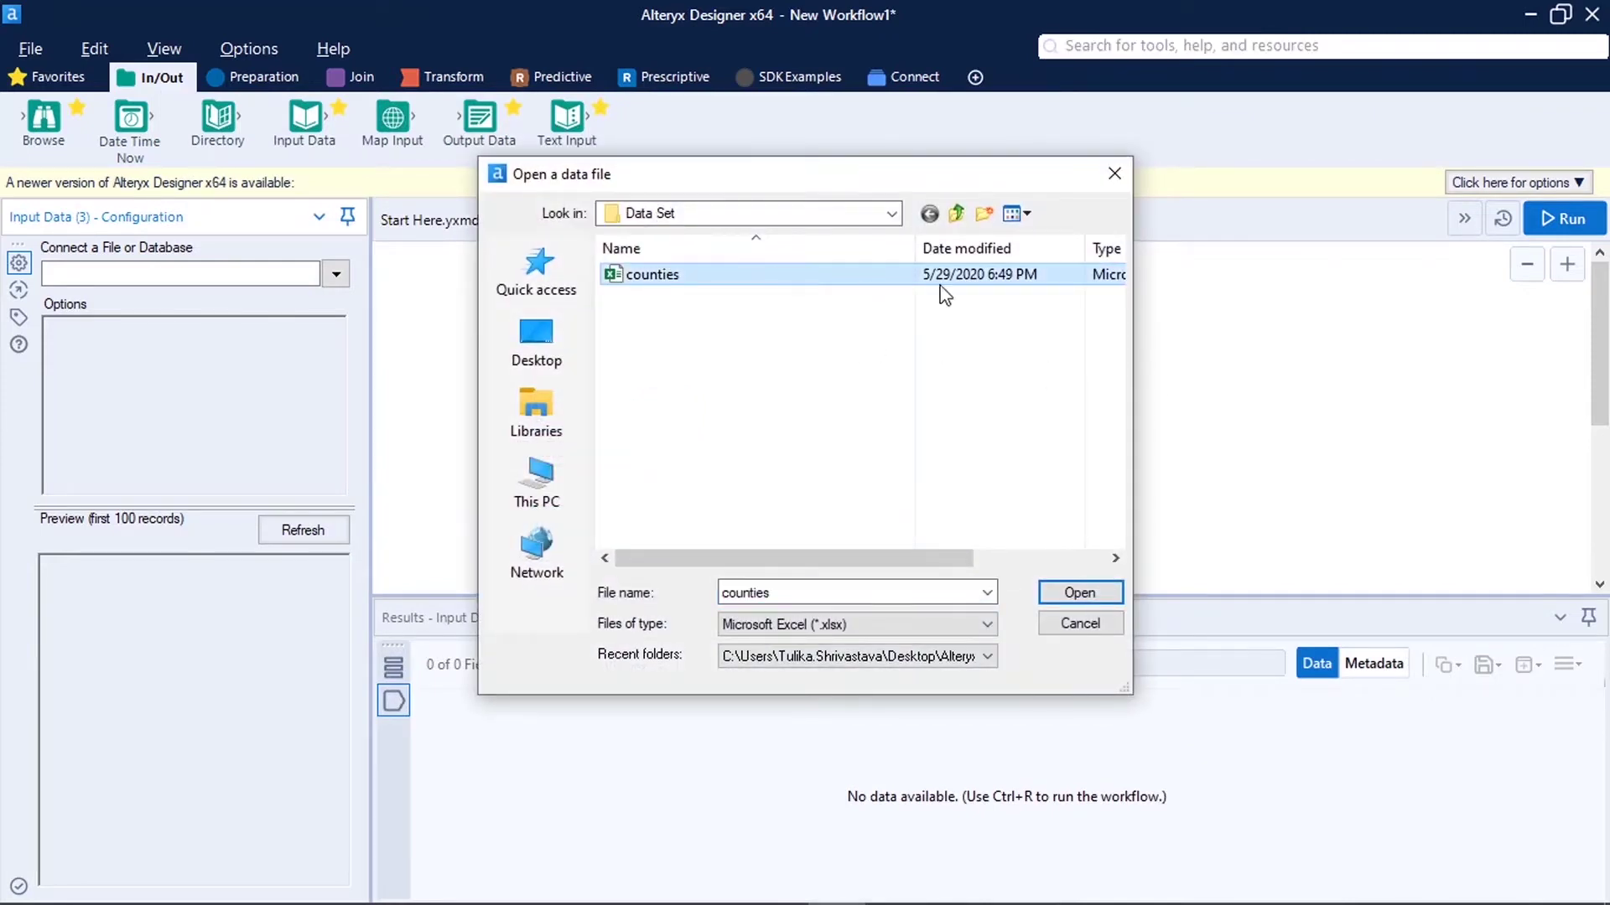
{"action": "left_click_drag", "start_coordinate": [1086, 249], "coordinate": [1009, 249]}
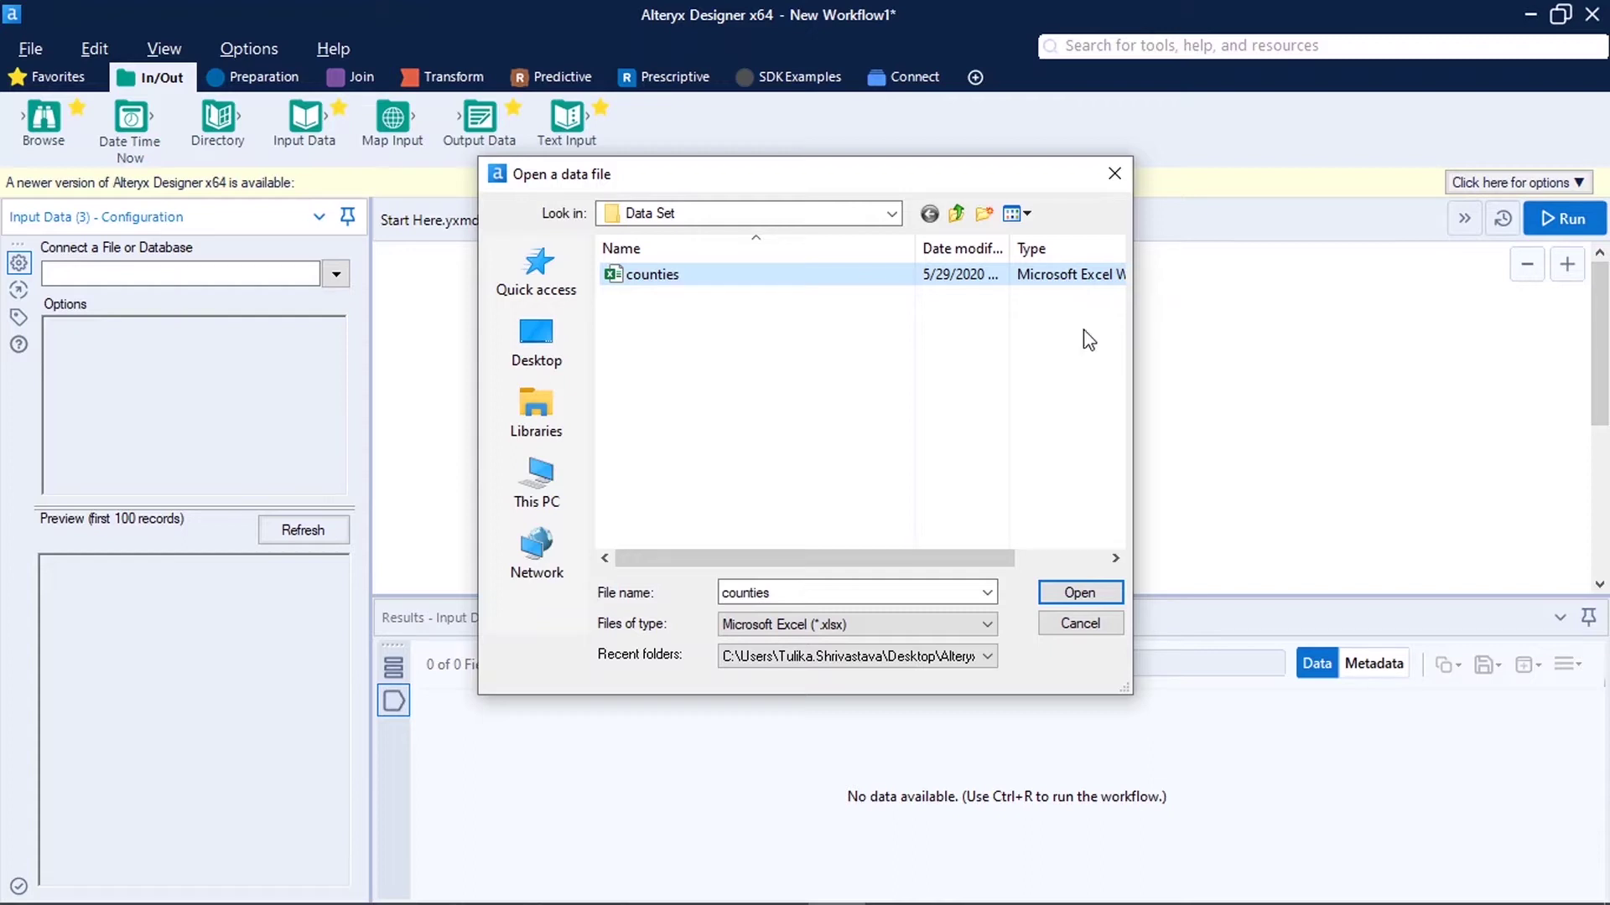
{"action": "left_click", "coordinate": [1093, 590]}
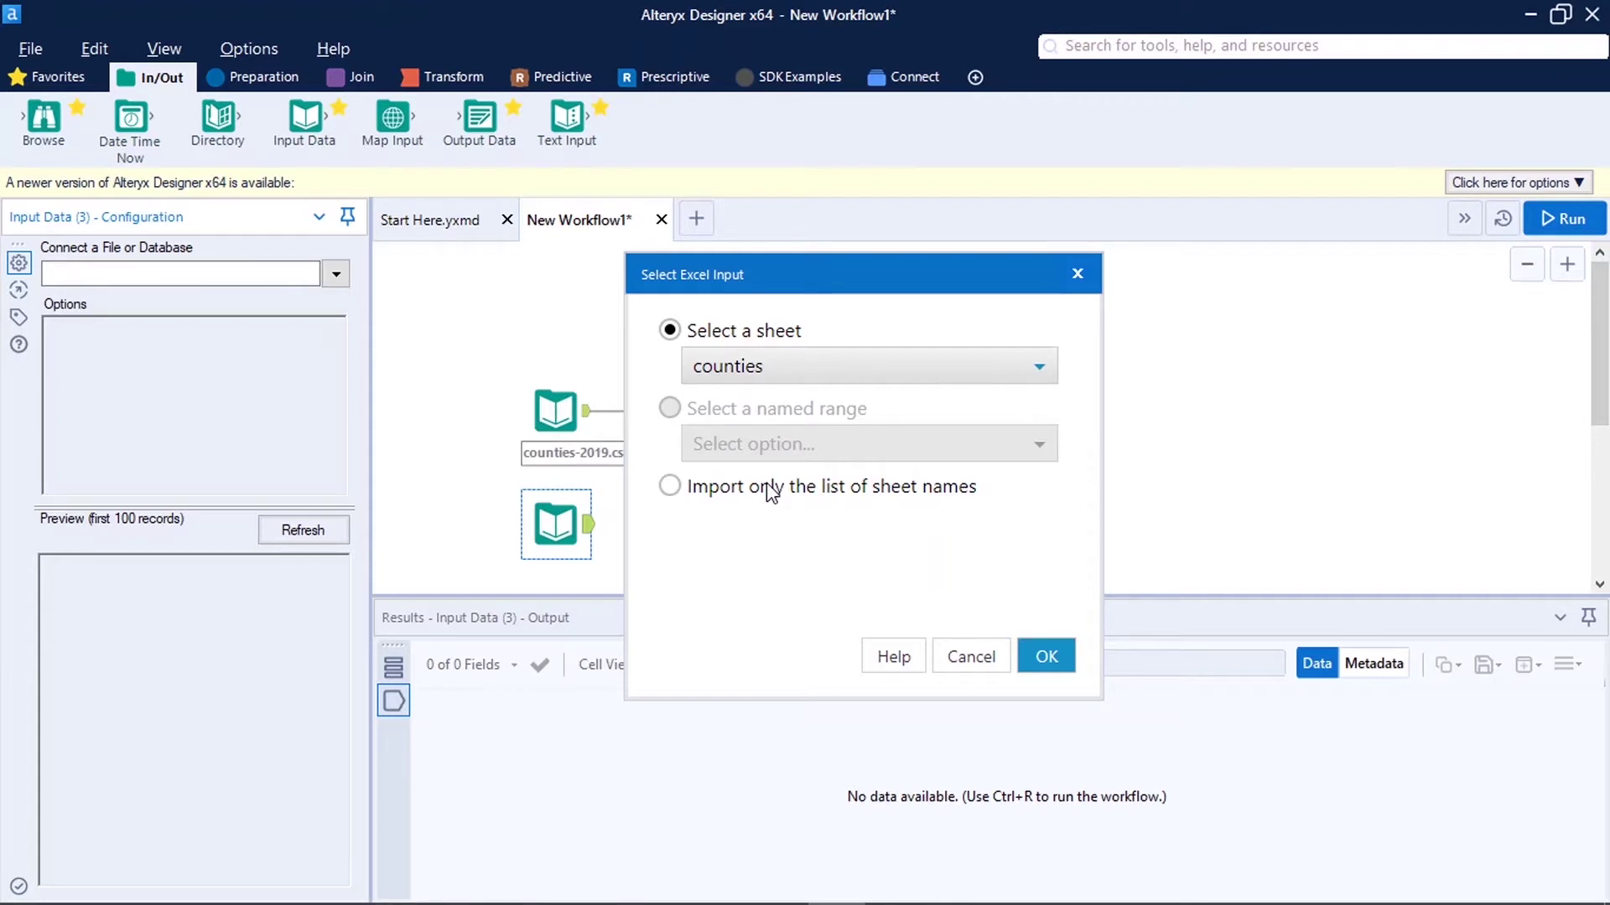
Step: Load the counties sheet of counties.xlsx and scroll through its widened options and preview
{"action": "left_click", "coordinate": [1048, 658]}
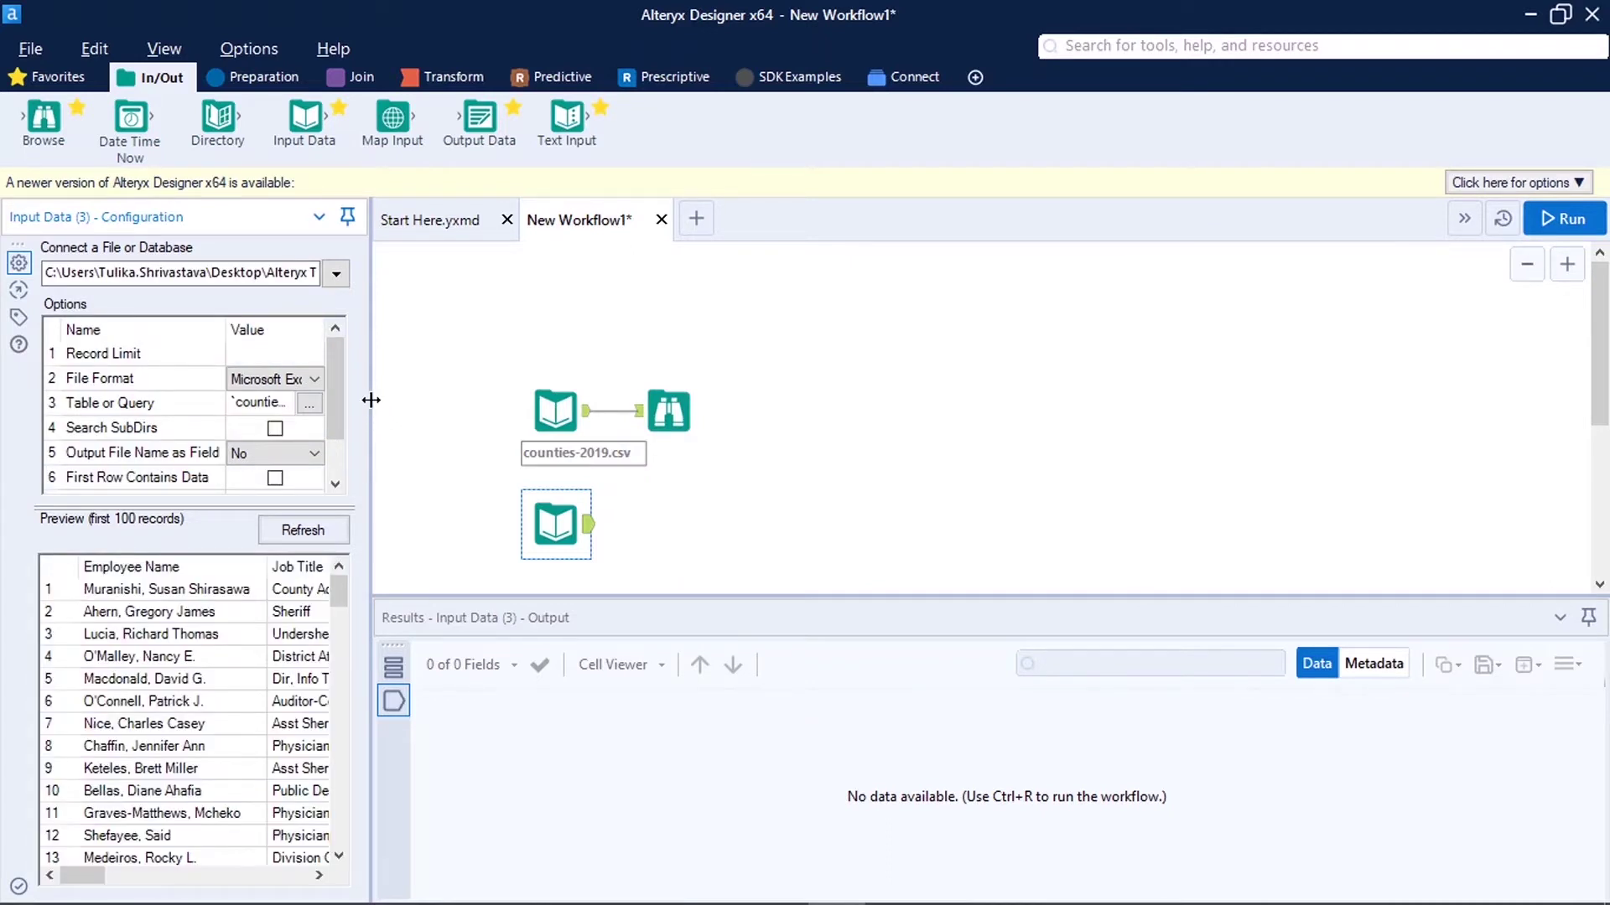
{"action": "left_click_drag", "start_coordinate": [371, 400], "coordinate": [756, 429]}
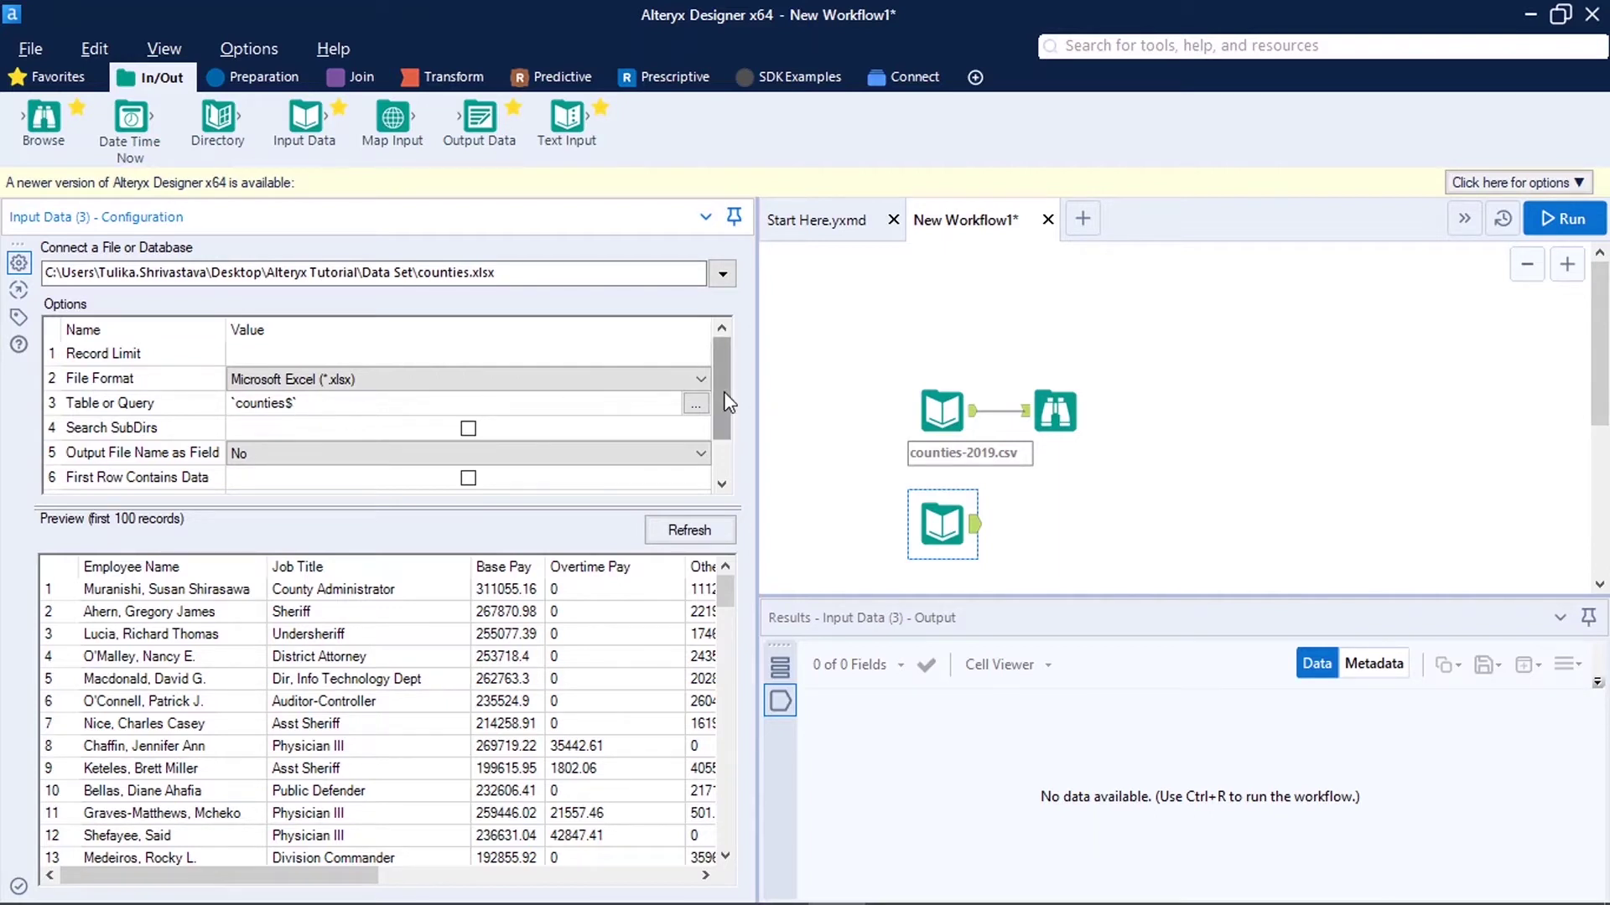
{"action": "scroll", "coordinate": [726, 402], "scroll_direction": "down", "scroll_amount": 1}
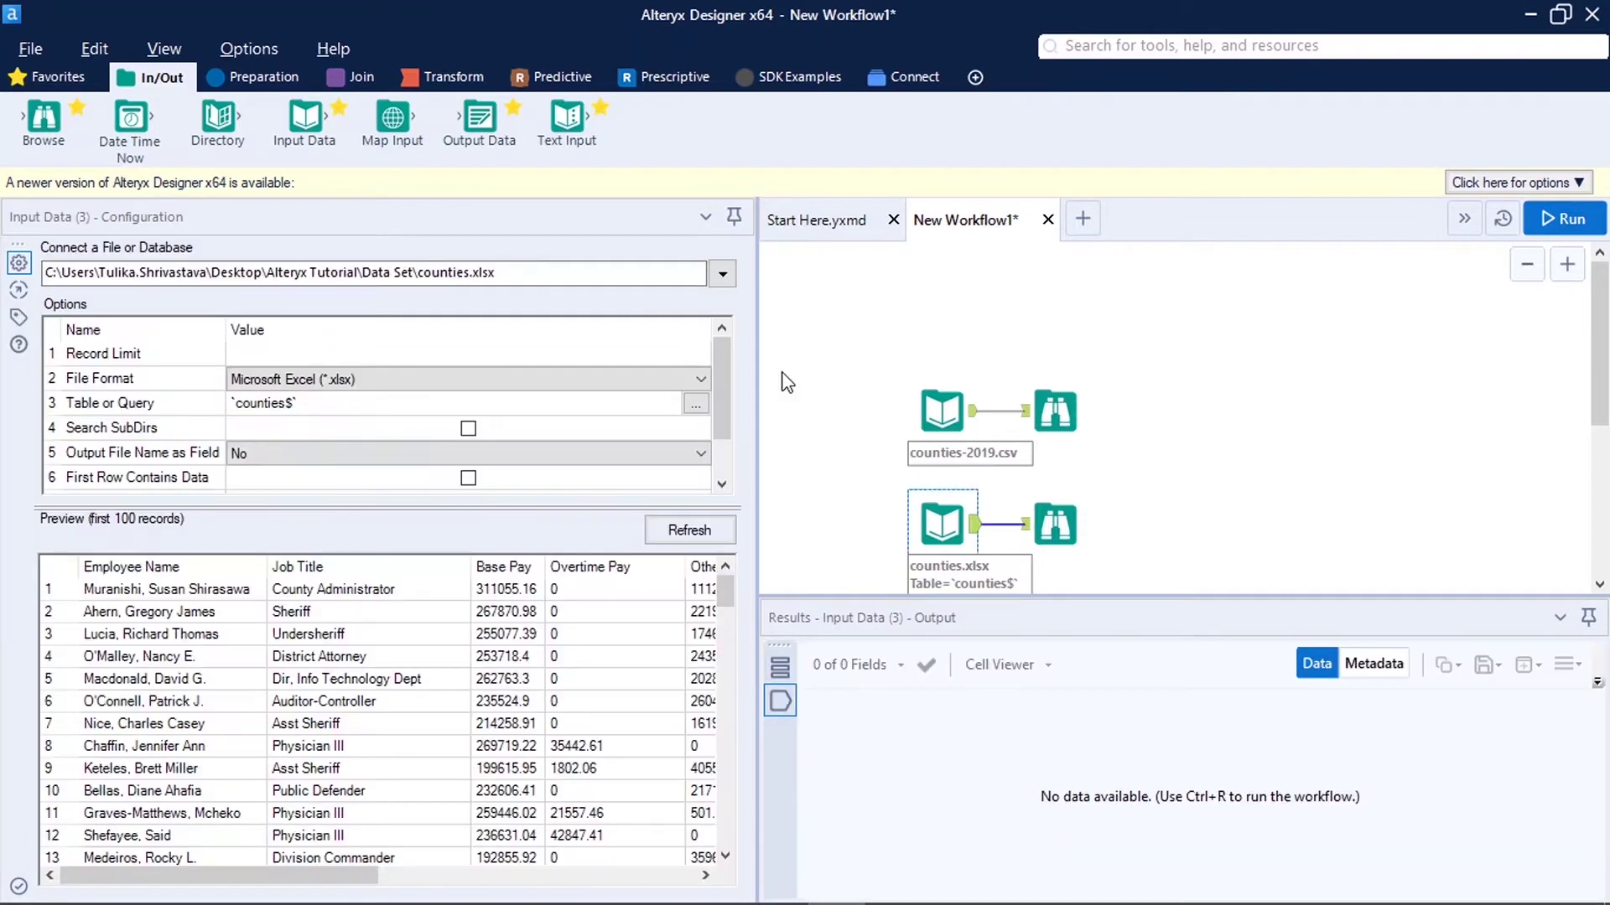
{"action": "scroll", "coordinate": [295, 462], "scroll_direction": "down", "scroll_amount": 1}
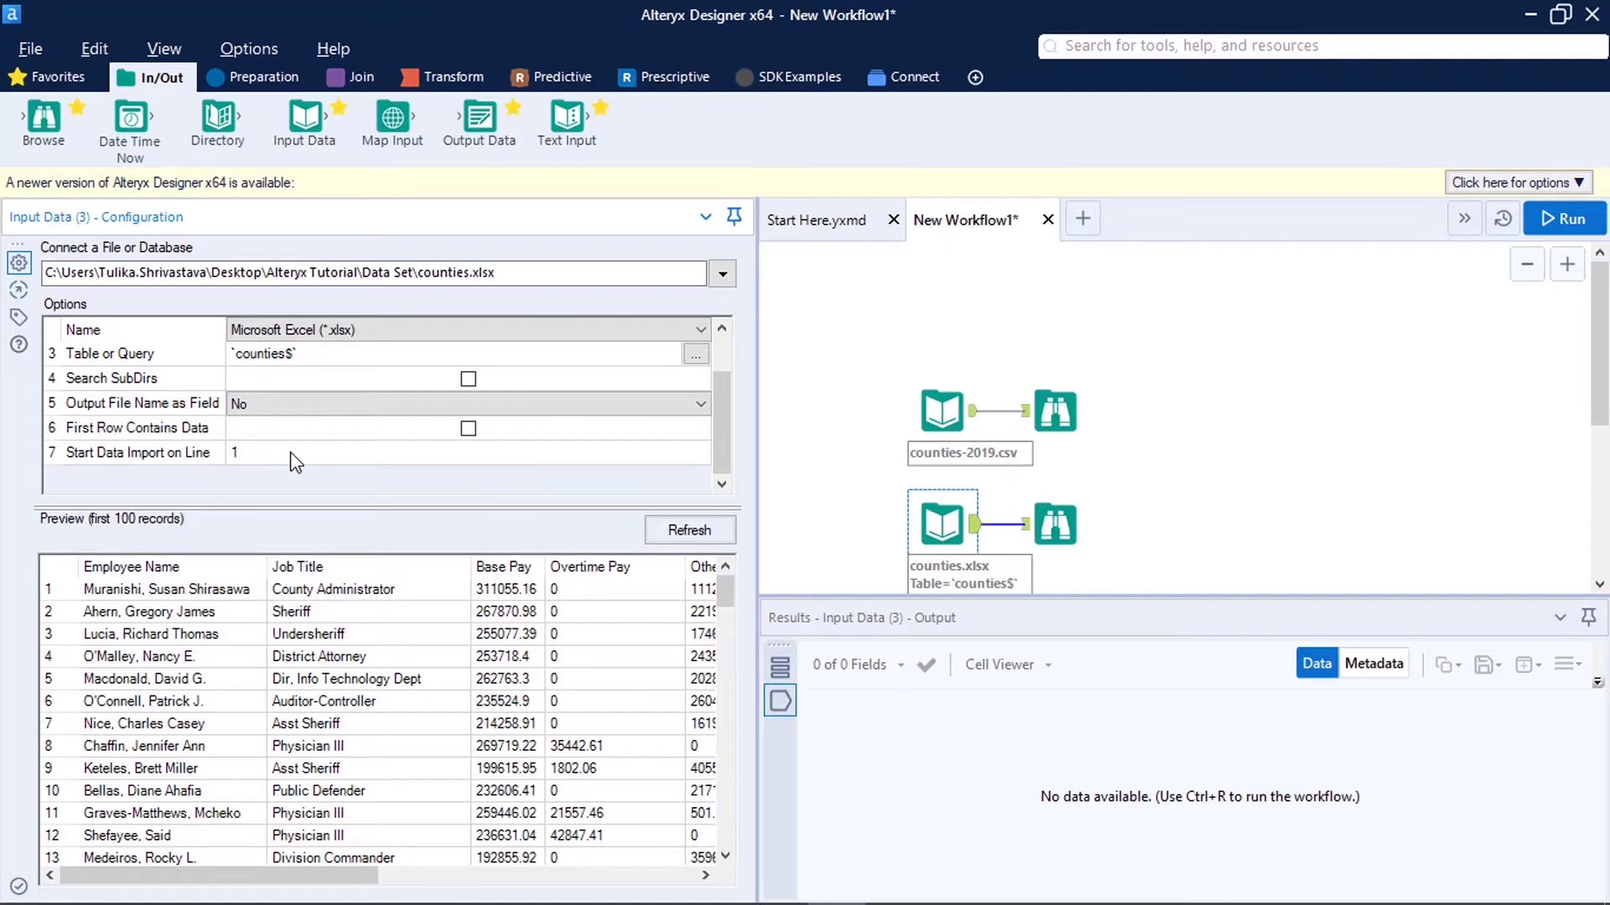
Step: Deselect the canvas tools before setting up the new counties CSV input
{"action": "left_click", "coordinate": [849, 503]}
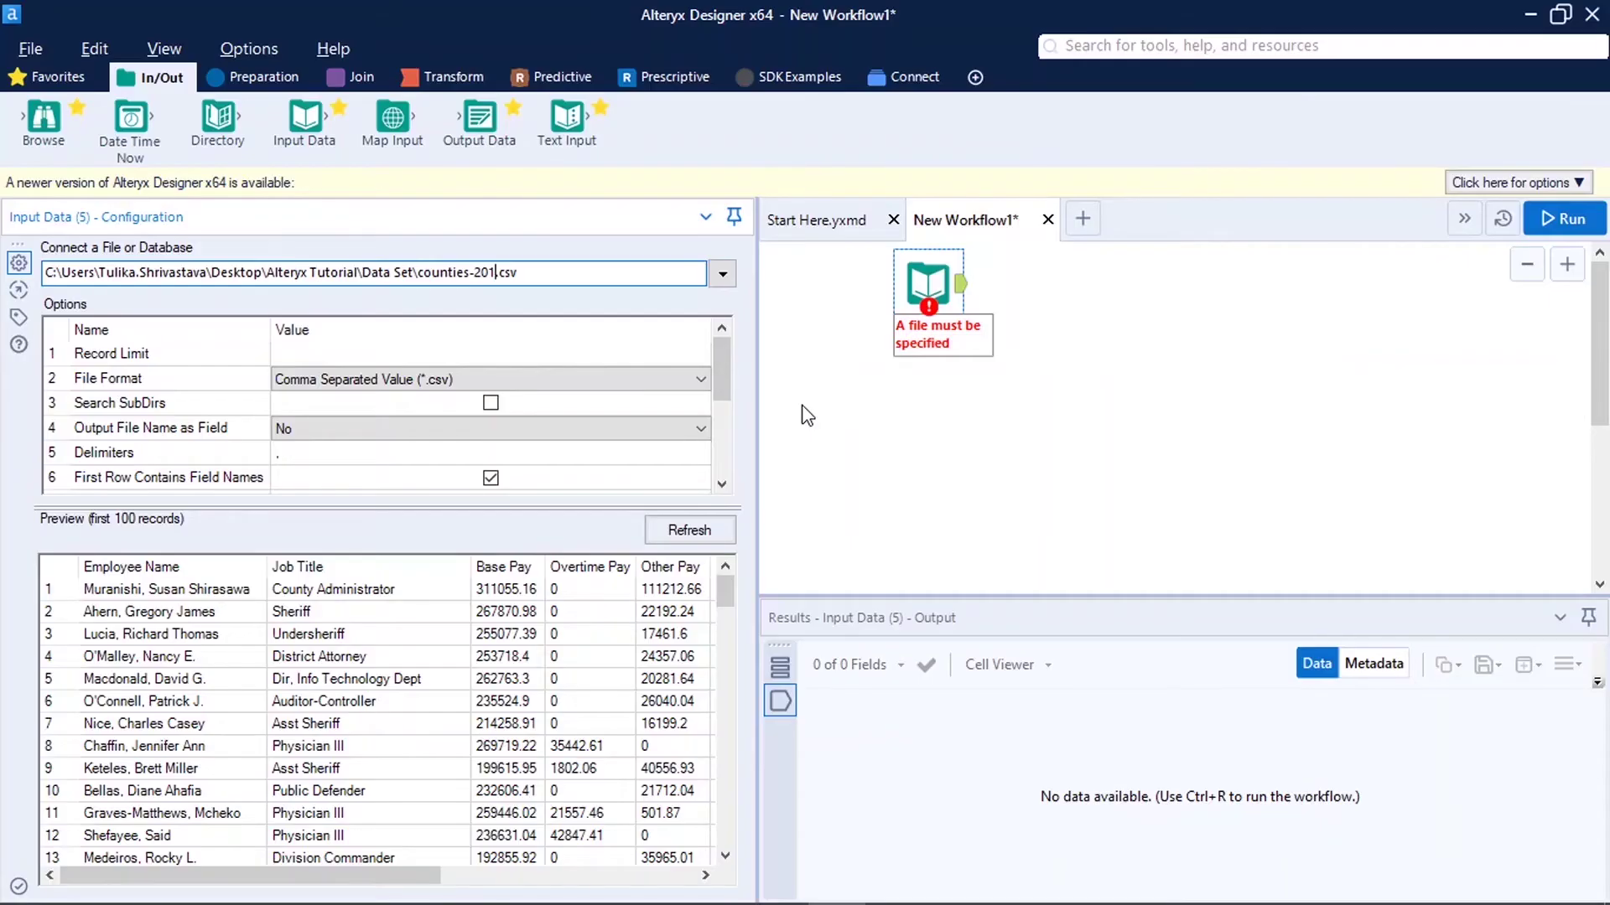
Step: Change the input path to the counties-201?.csv wildcard and run the workflow
{"action": "type", "text": "7"}
{"action": "left_click", "coordinate": [1045, 415]}
{"action": "key", "text": "ctrl+r"}
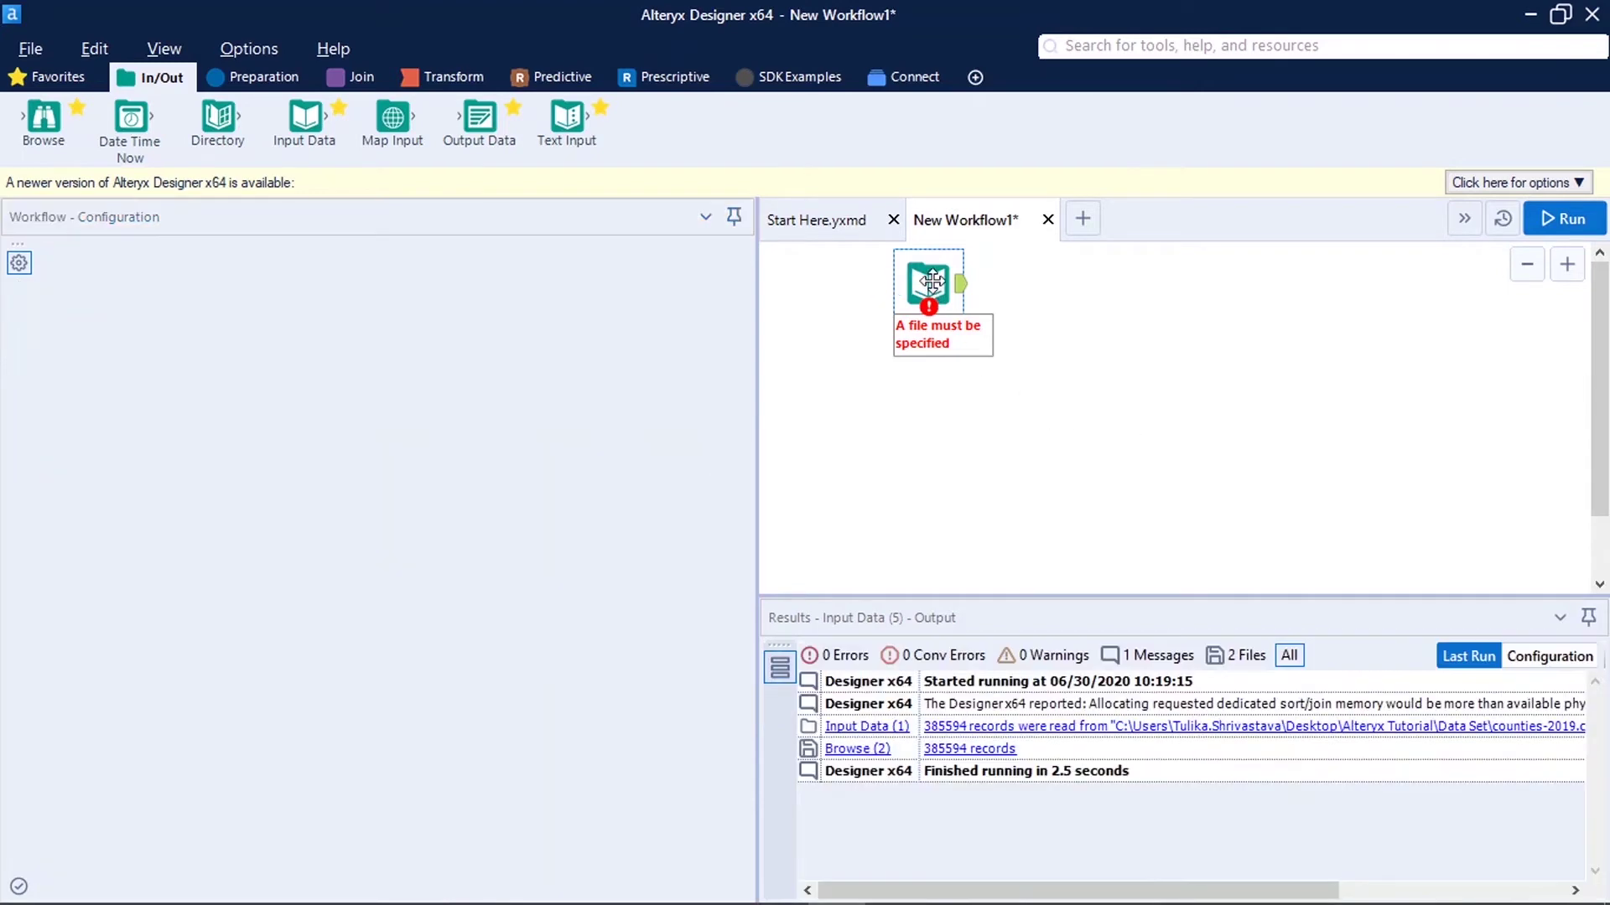
Step: Attach a Browse tool to the wildcard input and run, getting 756,095 records across 11 fields
{"action": "left_click", "coordinate": [931, 281]}
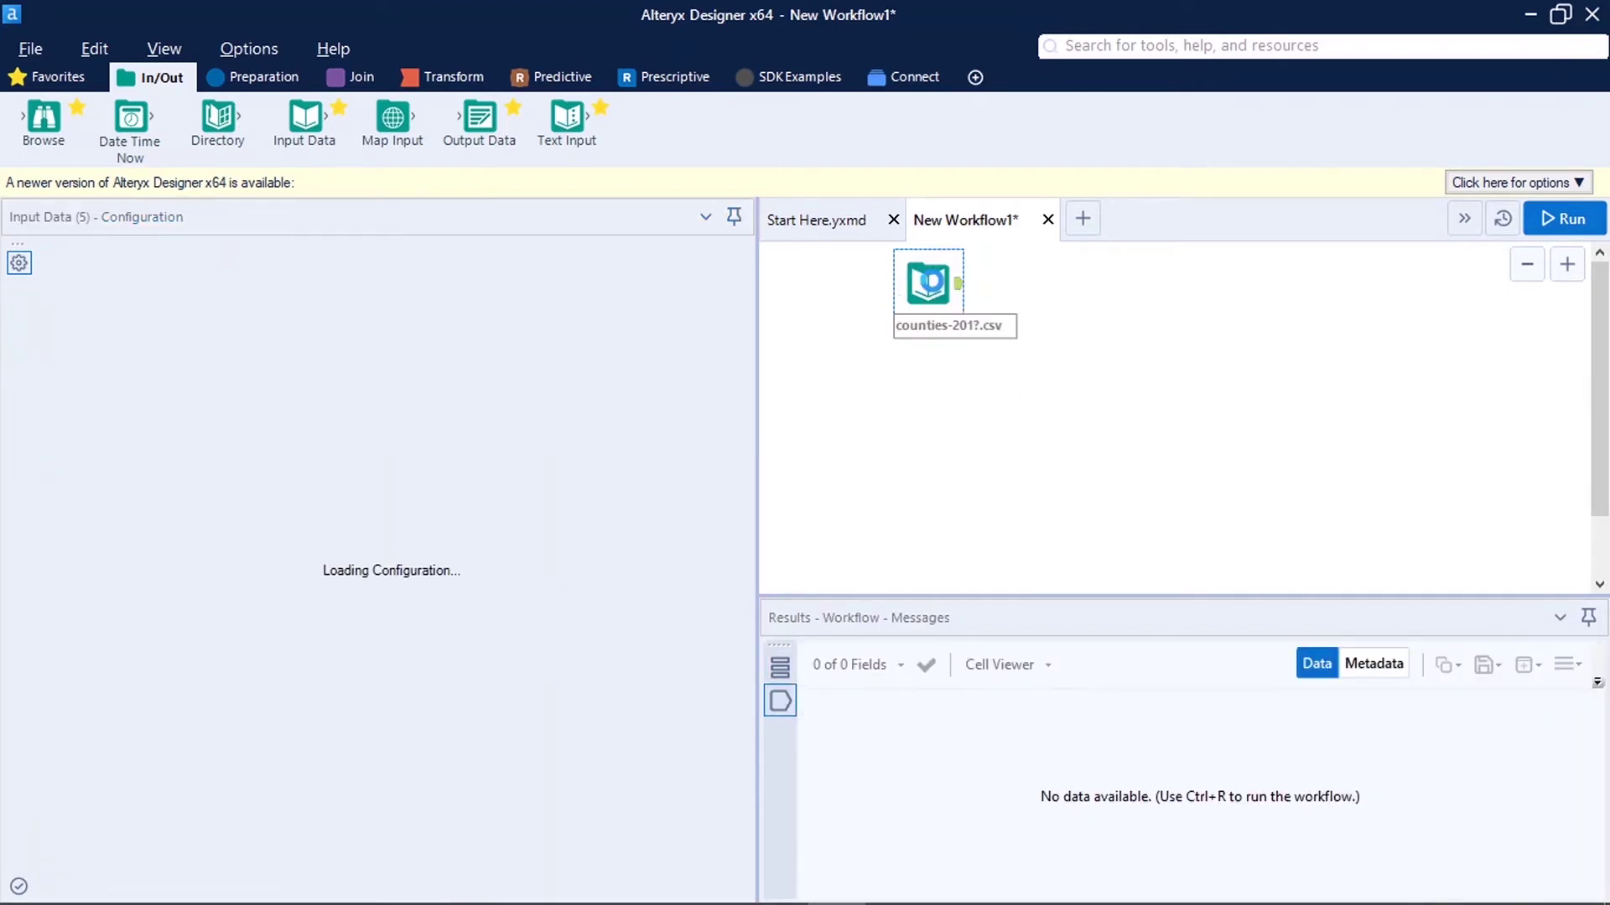
{"action": "key", "text": "ctrl+shift+b"}
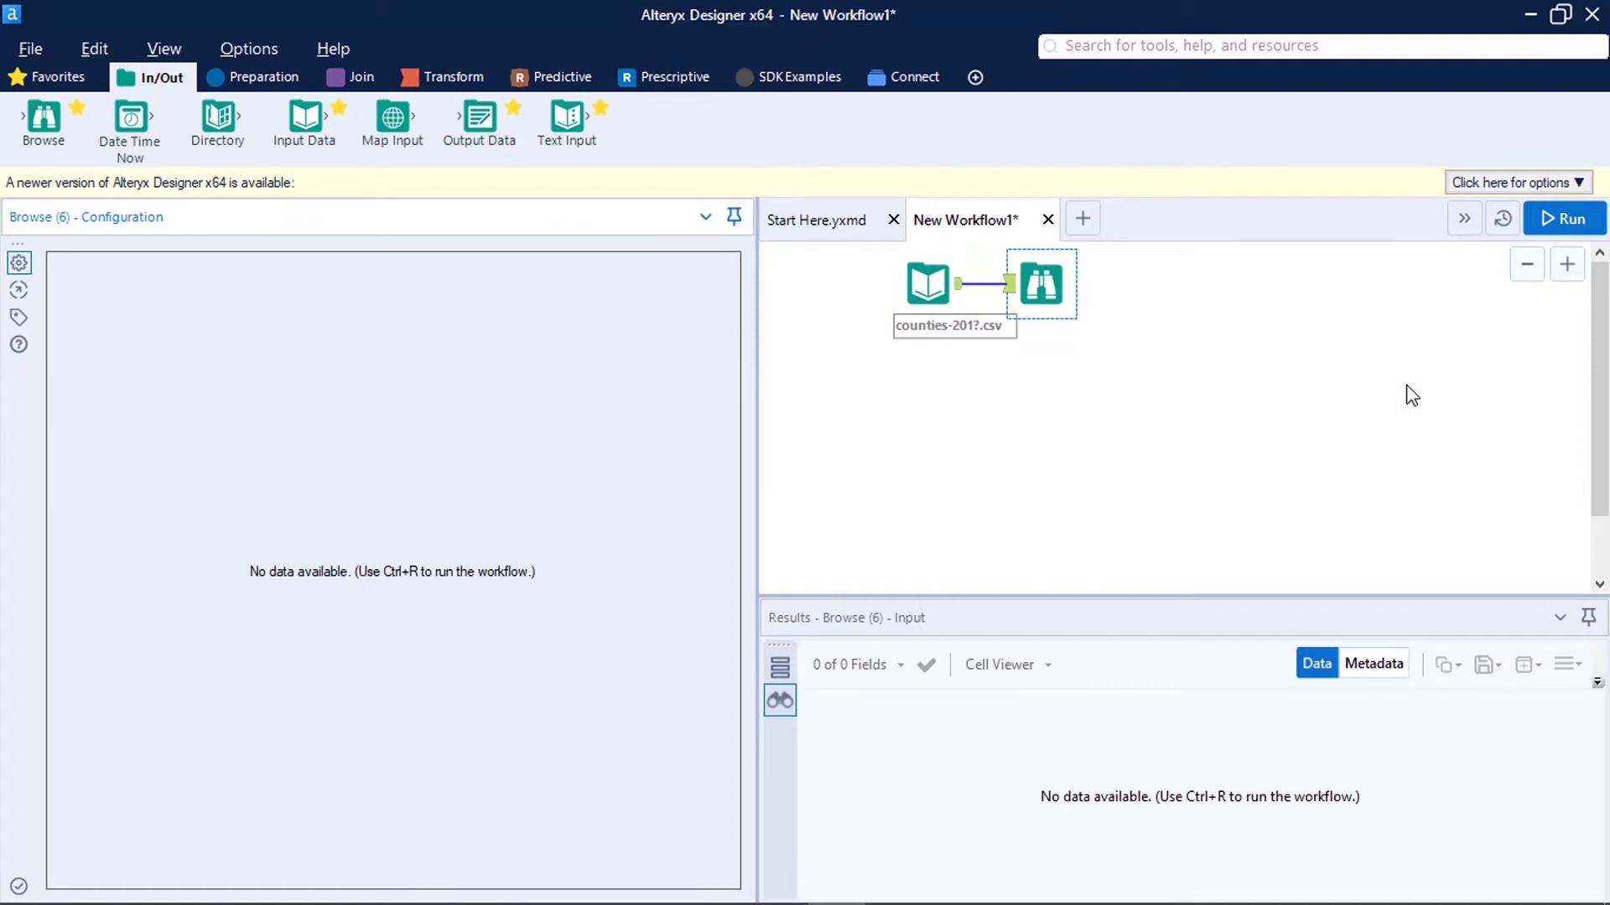
{"action": "key", "text": "ctrl+r"}
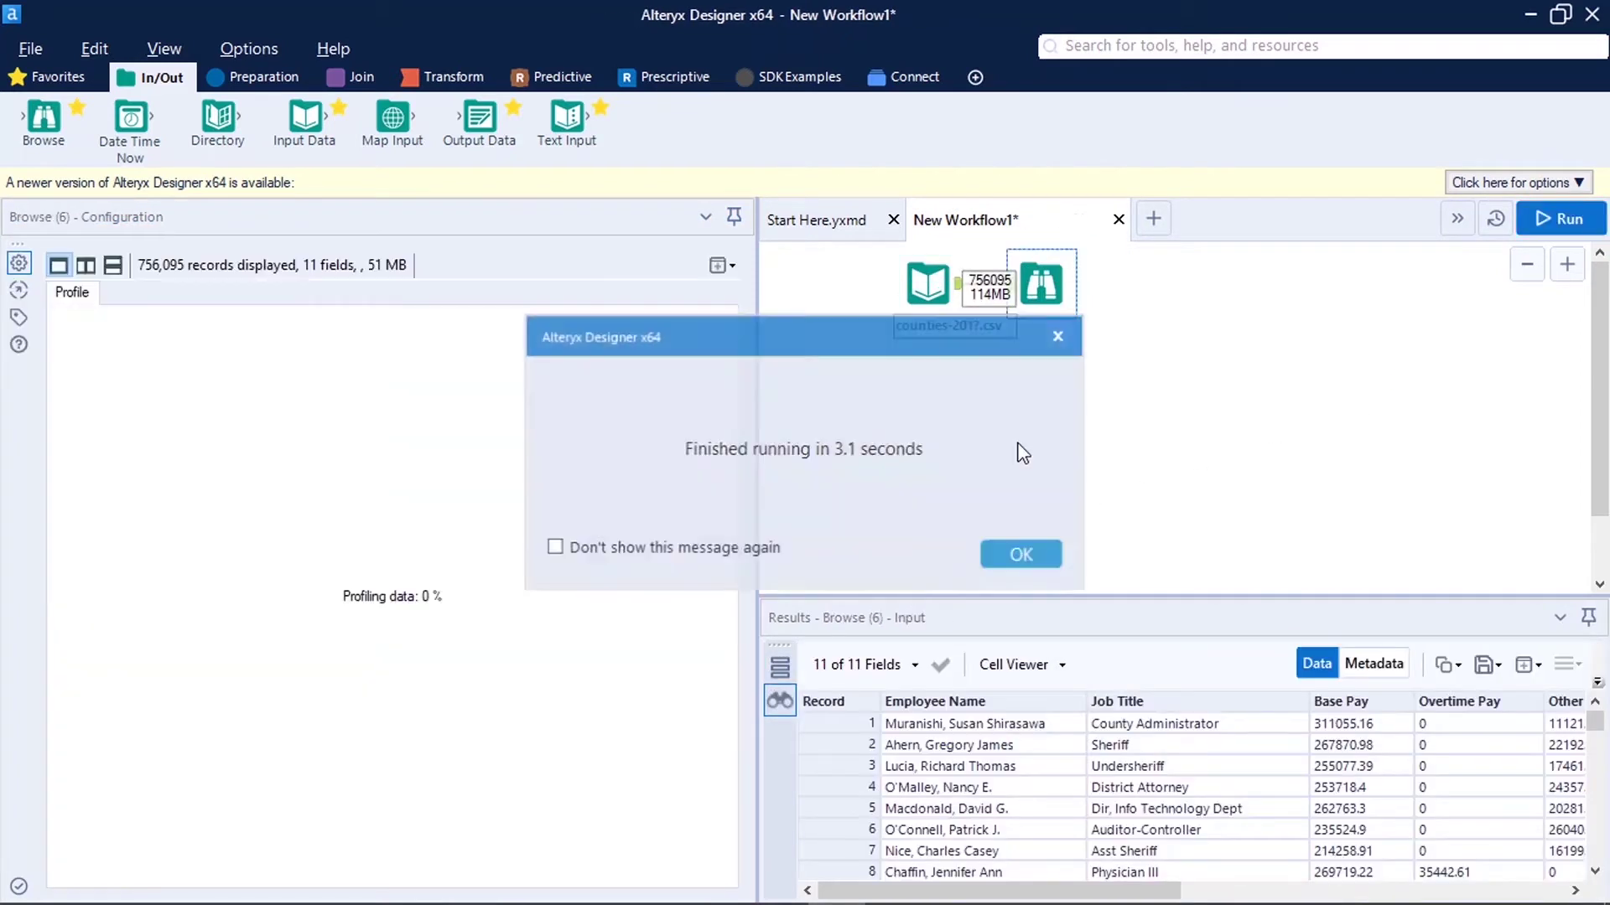
{"action": "left_click", "coordinate": [1021, 555]}
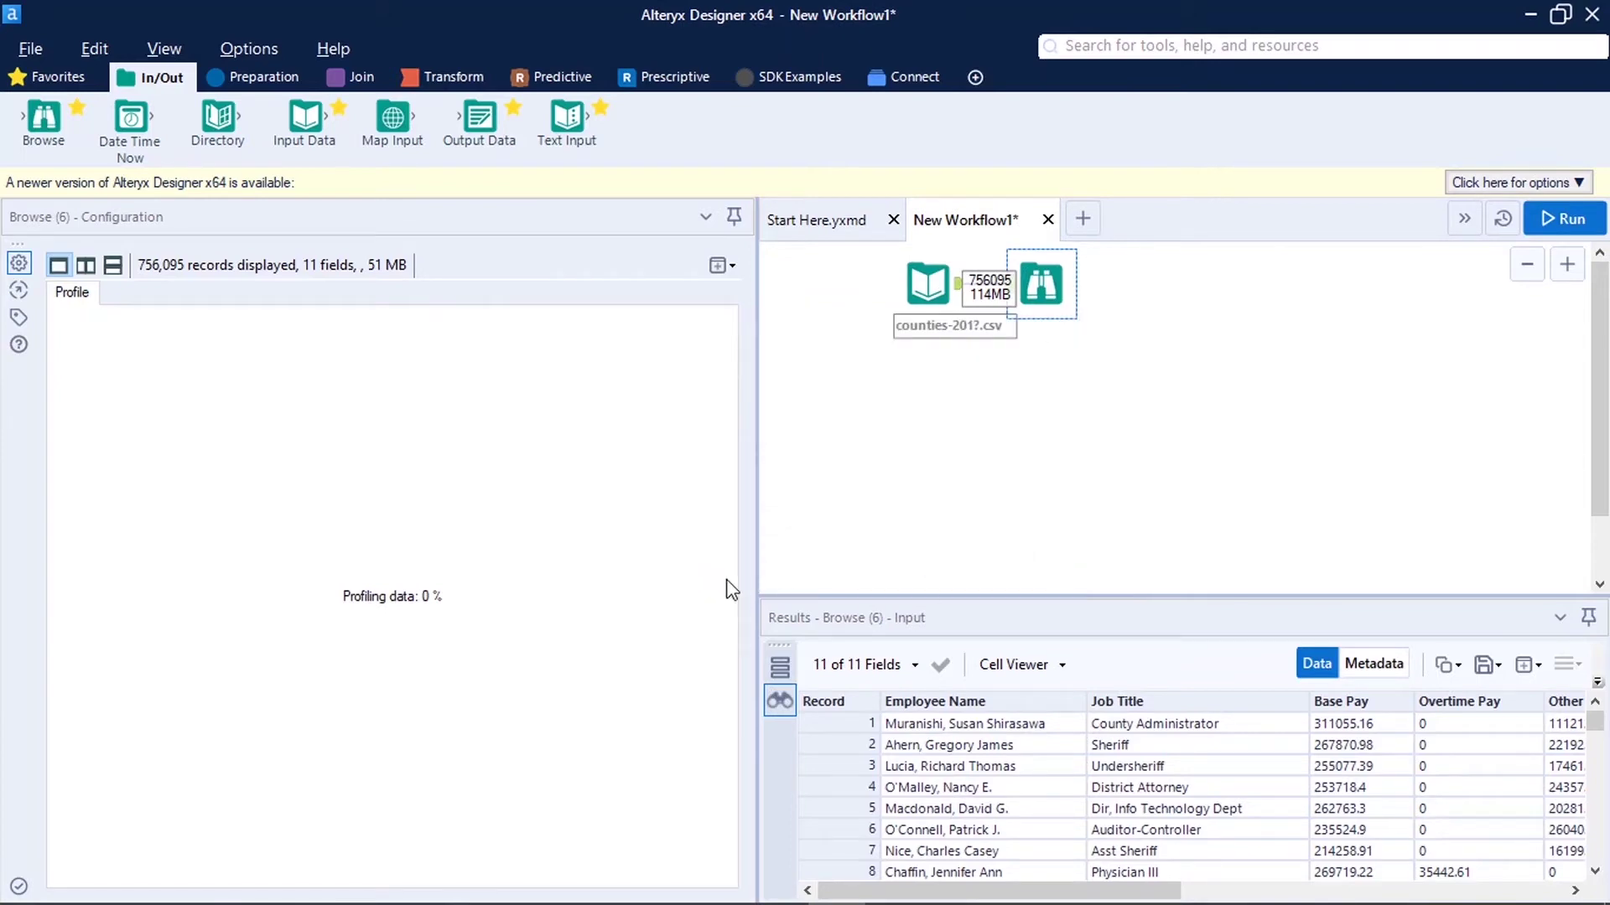
{"action": "left_click_drag", "start_coordinate": [756, 563], "coordinate": [356, 577]}
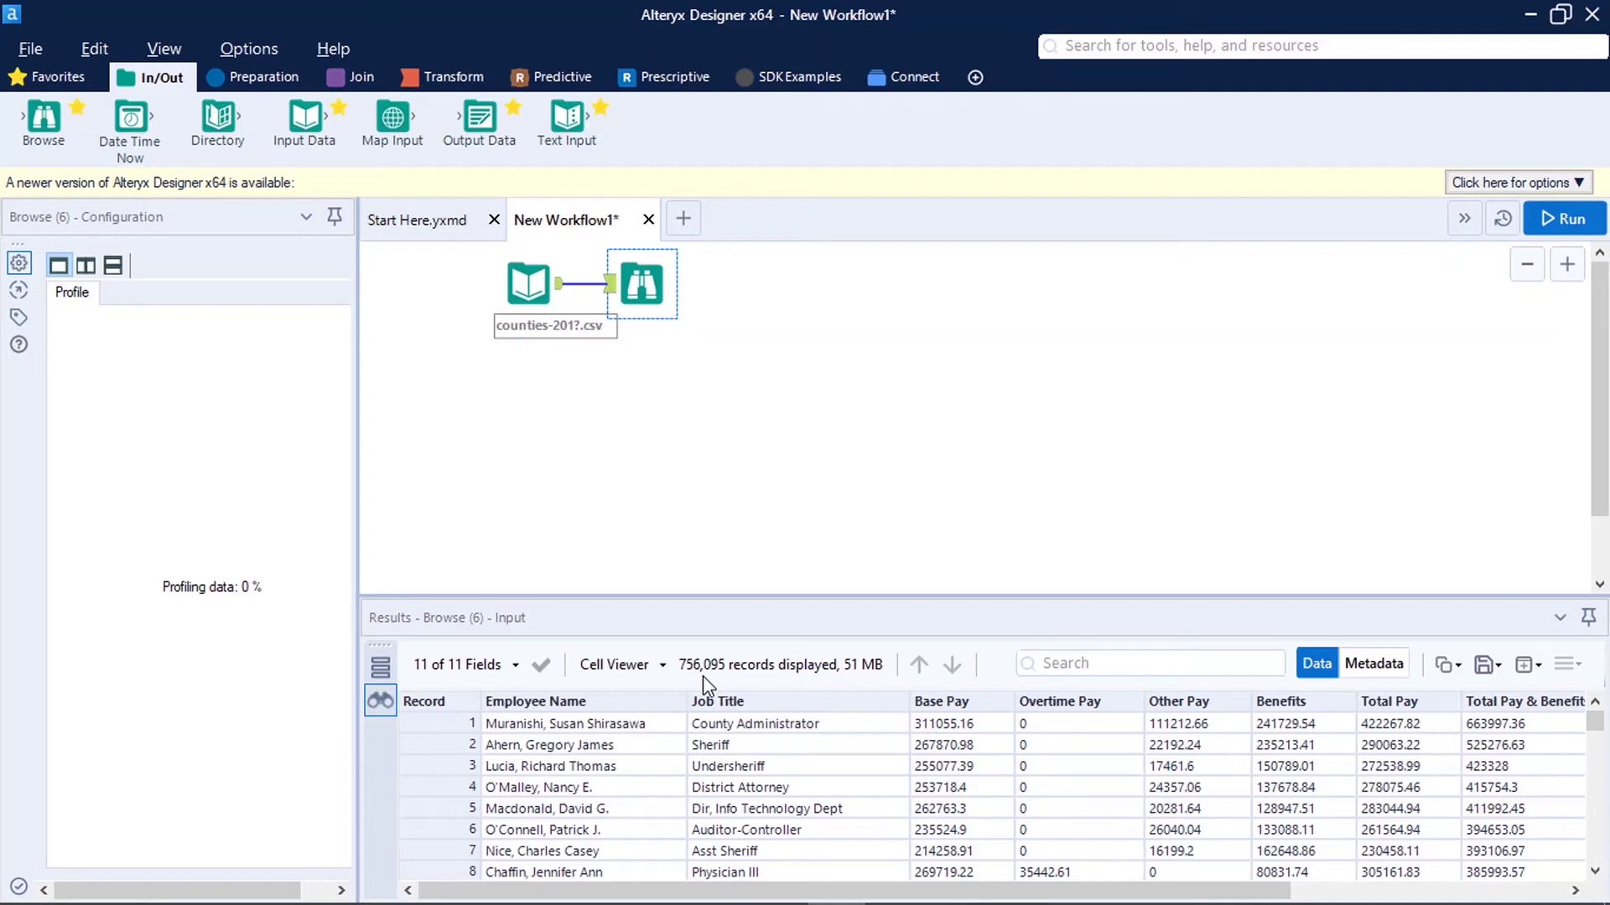
{"action": "left_click", "coordinate": [526, 280]}
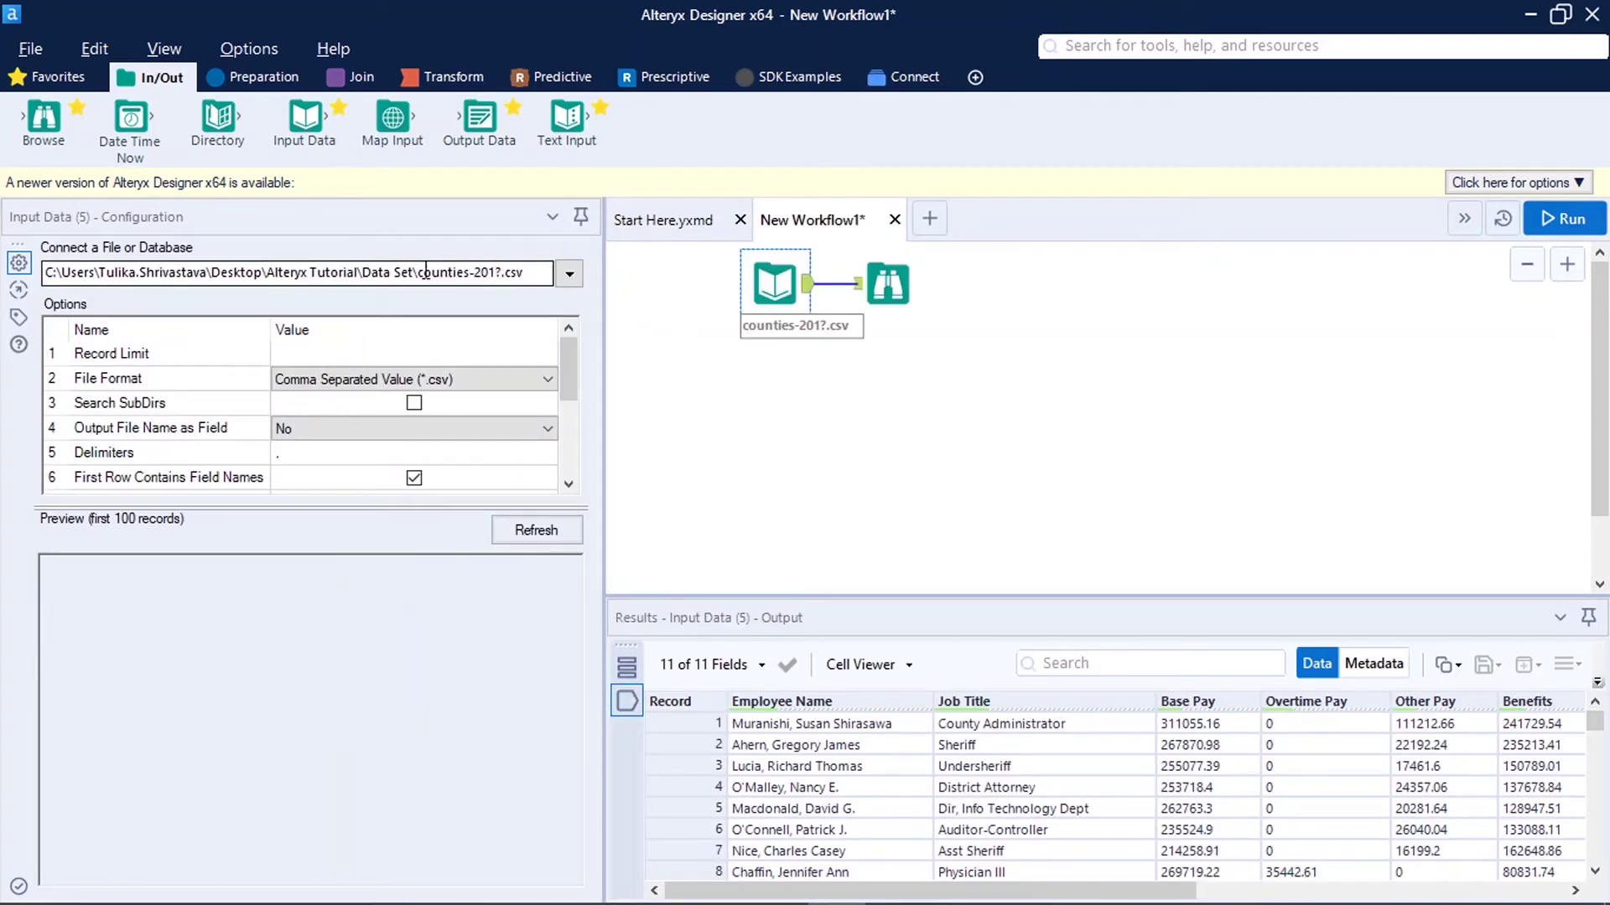
Step: Replace 'counties-201?' in the file path with * and run the workflow on all CSVs
{"action": "left_click_drag", "start_coordinate": [420, 271], "coordinate": [503, 273]}
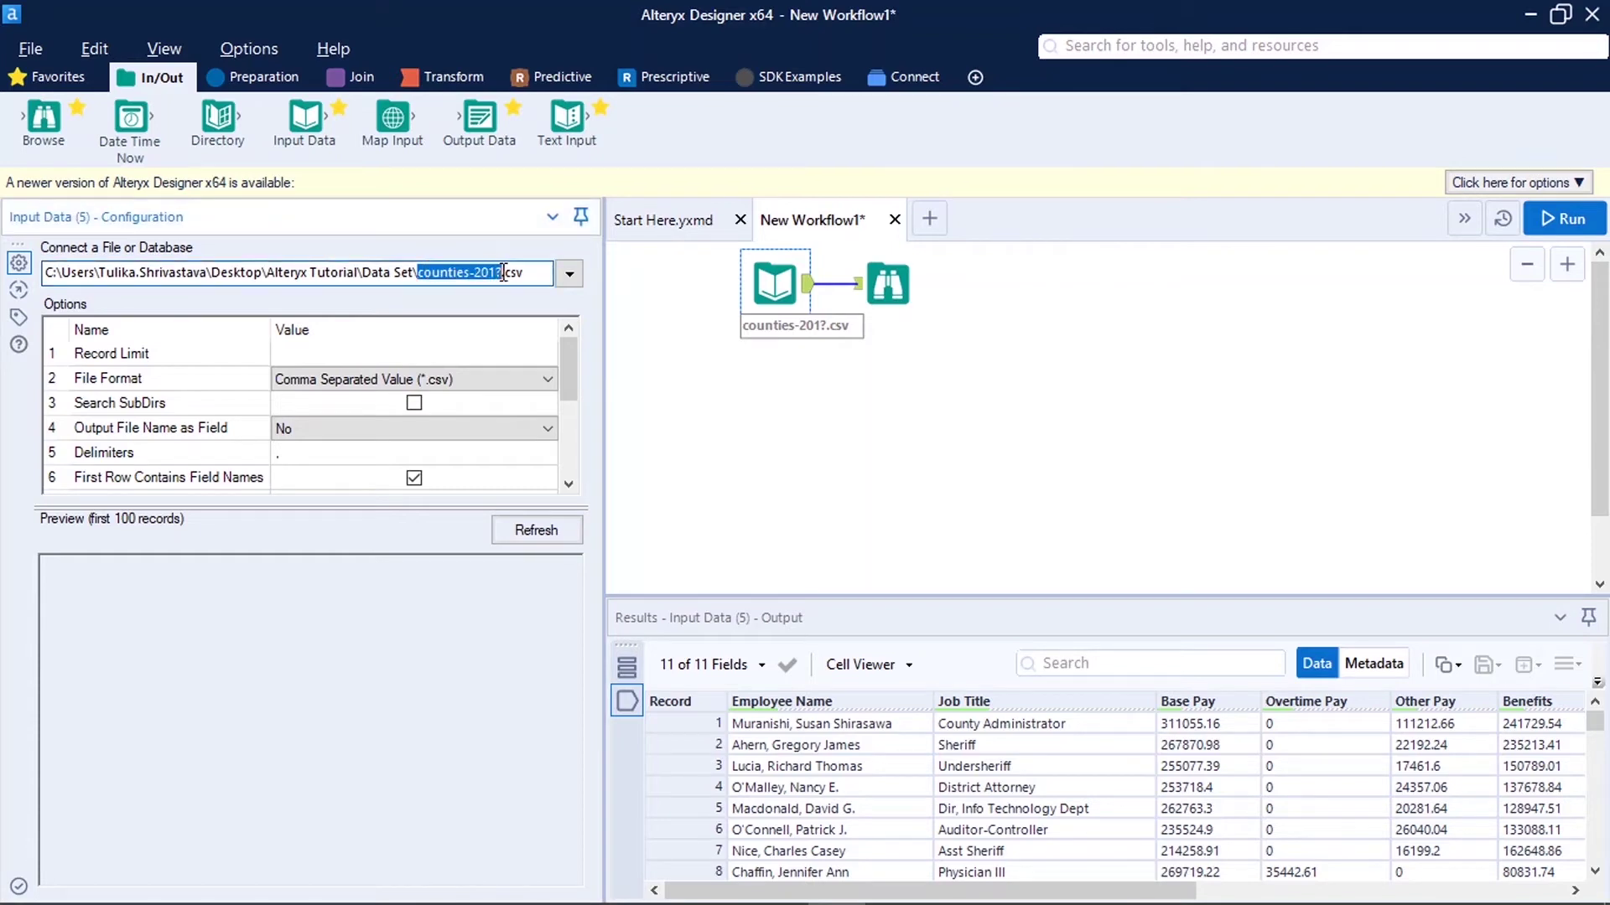
{"action": "type", "text": "*"}
{"action": "key", "text": "Return"}
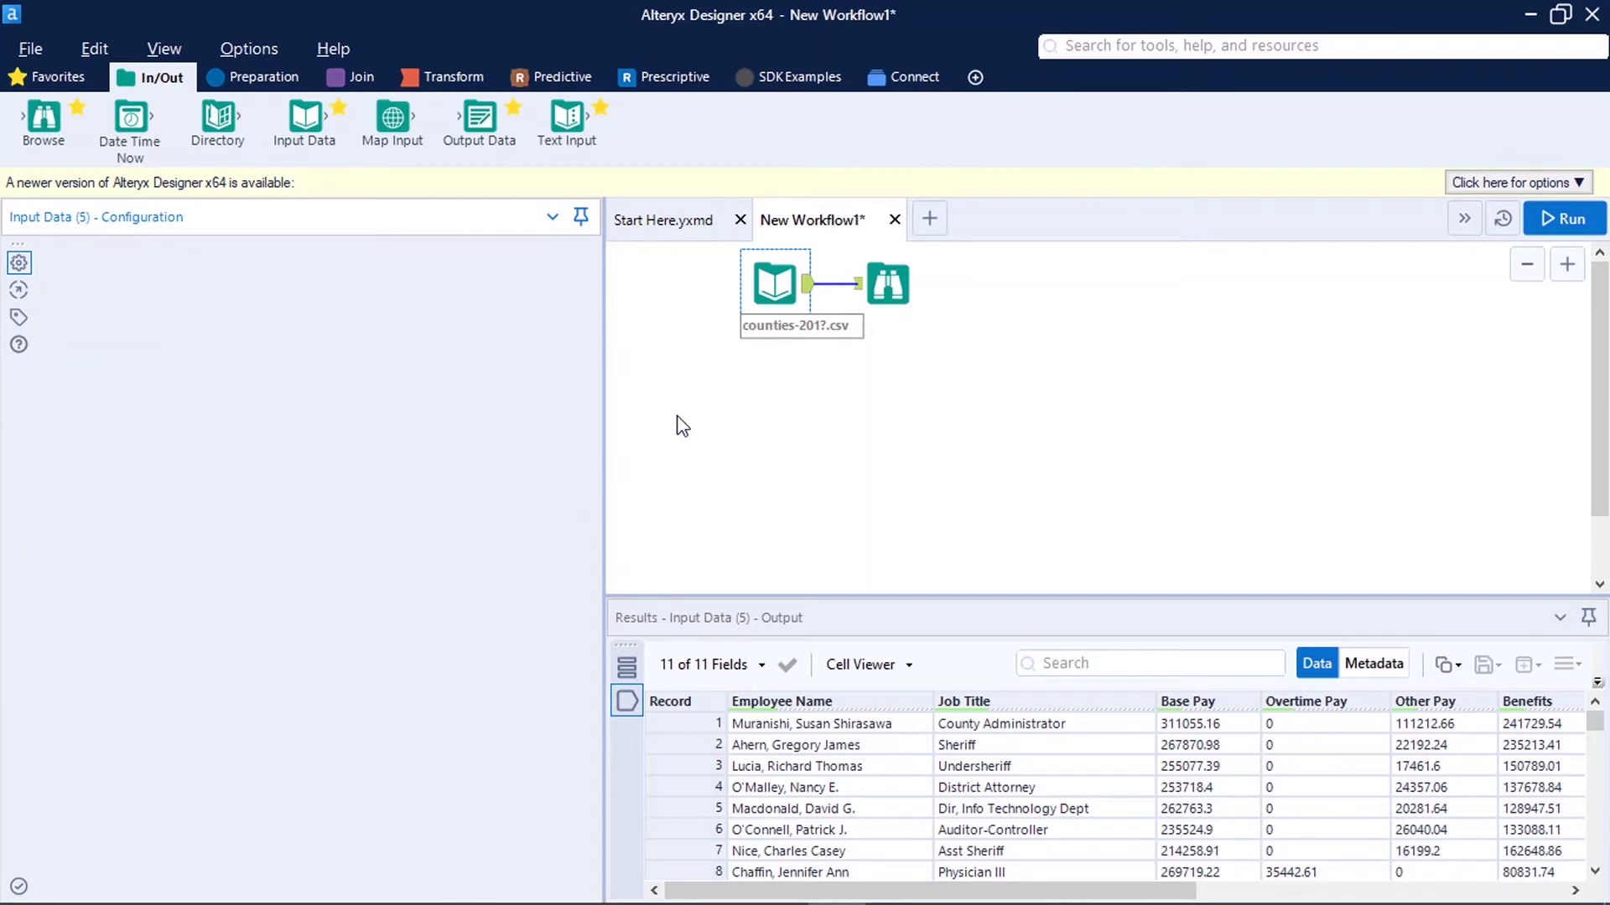
{"action": "key", "text": "ctrl+r"}
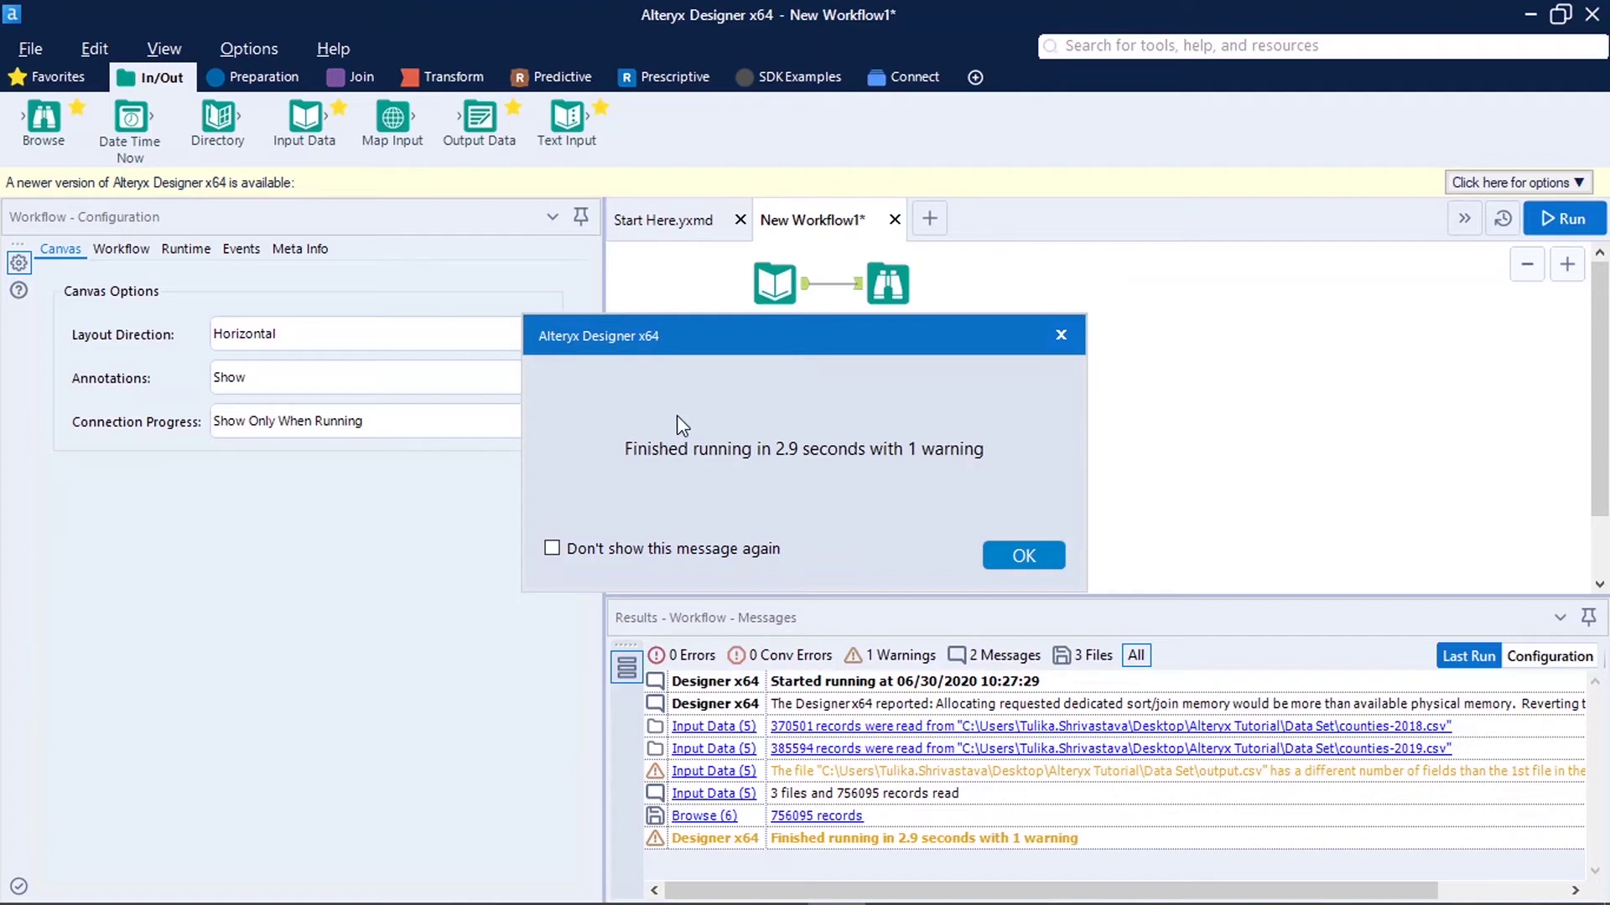
Step: Dismiss the run message, widen the canvas, and select the wildcard input, connection and Browse tool
{"action": "left_click", "coordinate": [1024, 555]}
{"action": "left_click", "coordinate": [773, 283]}
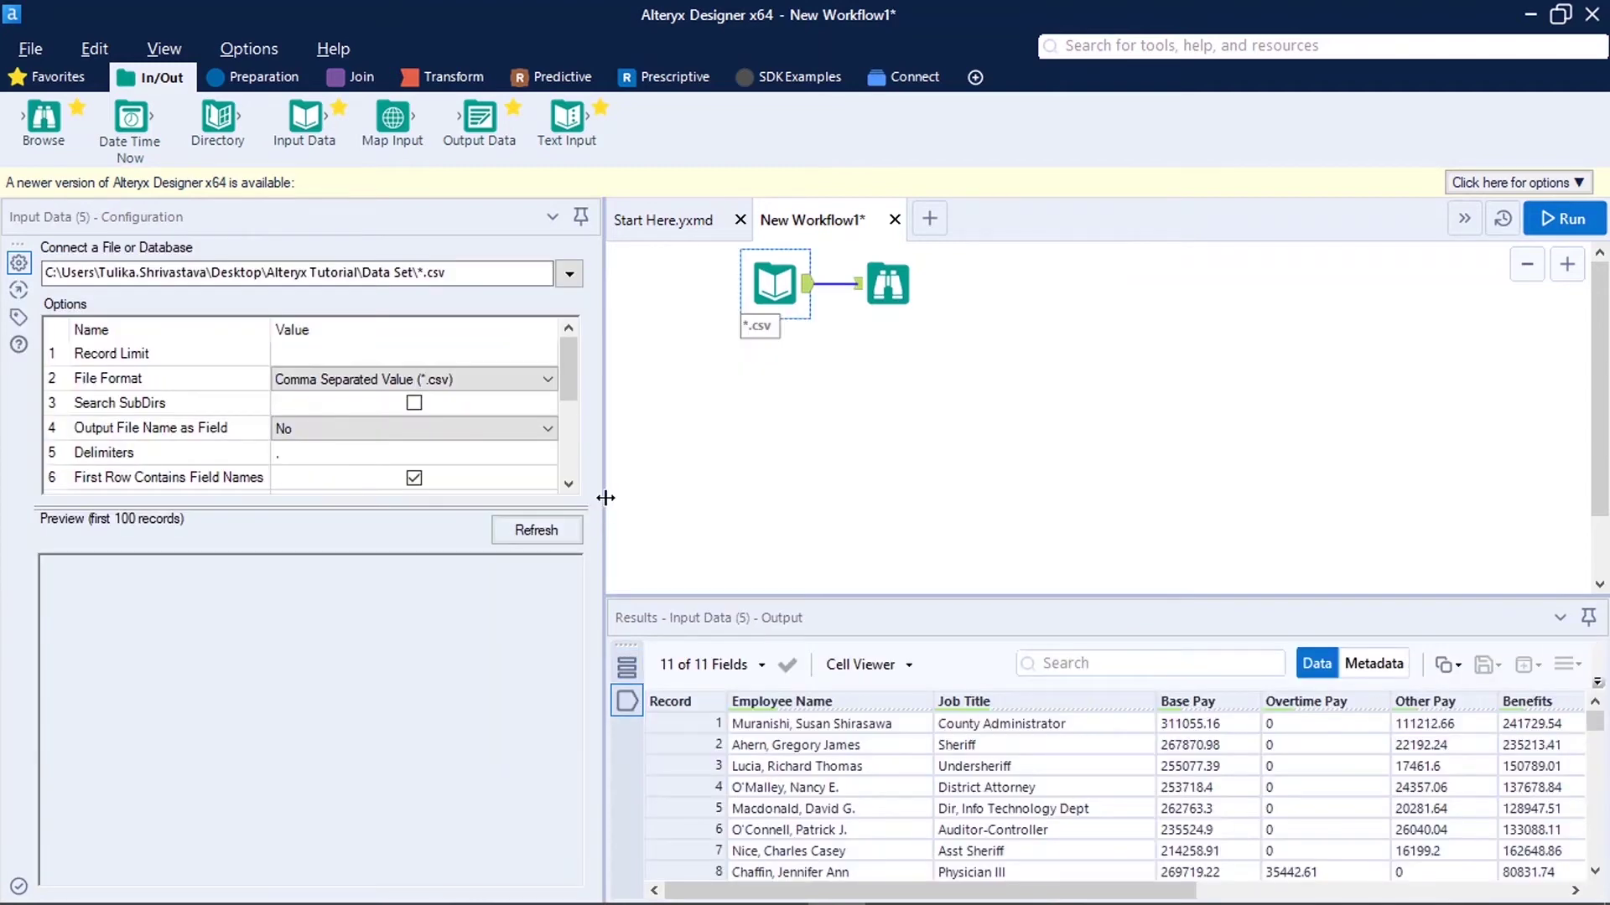
{"action": "left_click_drag", "start_coordinate": [606, 498], "coordinate": [376, 503]}
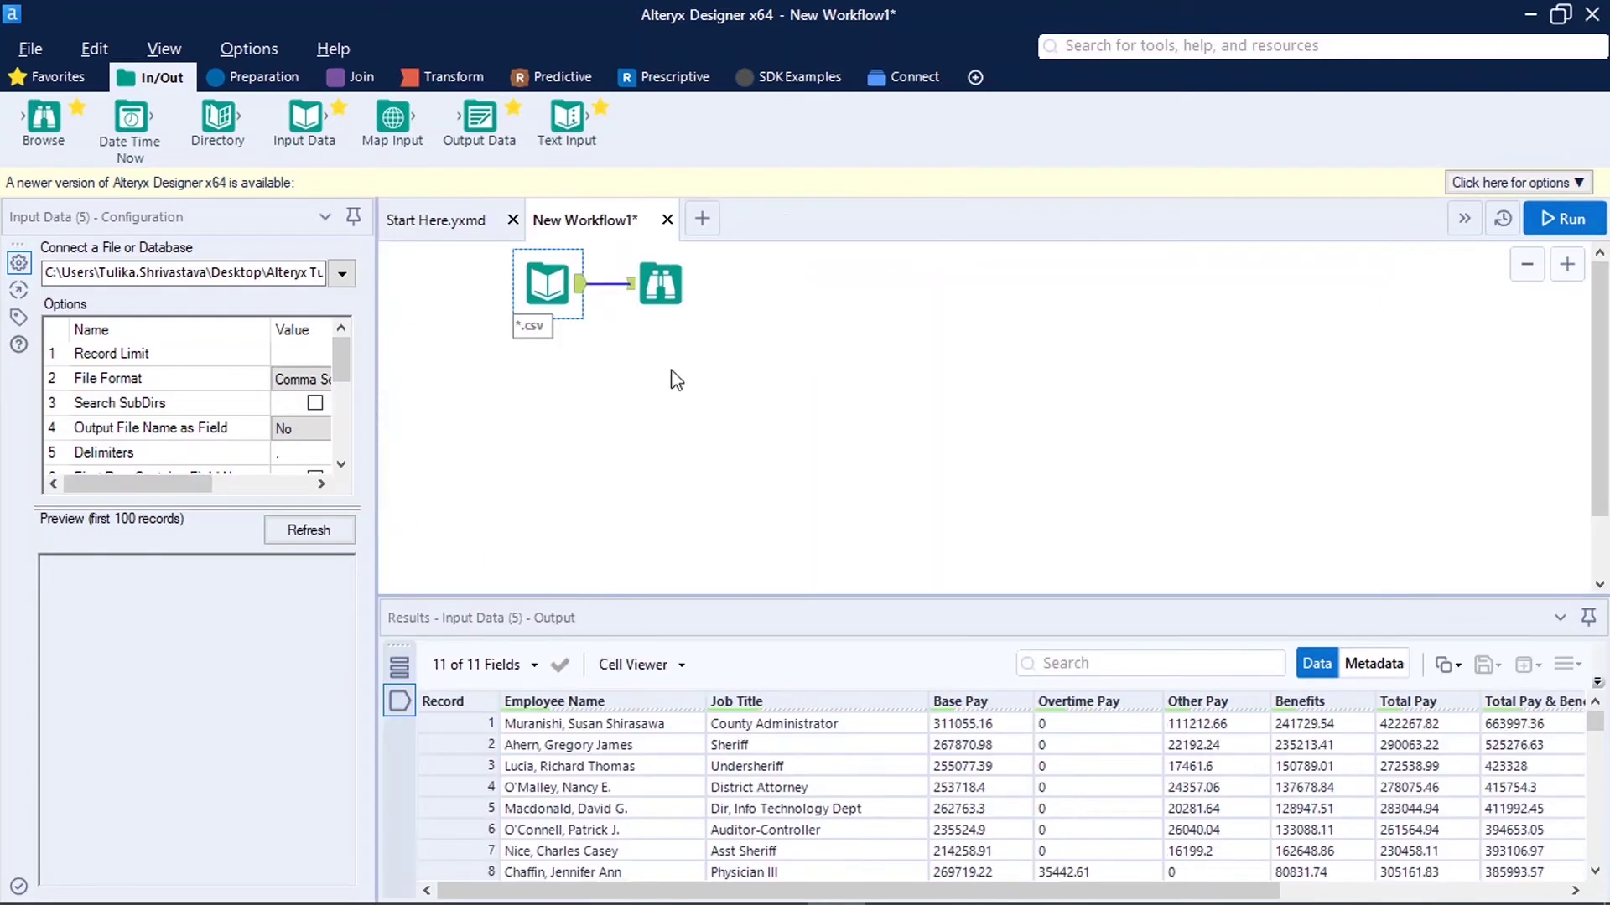
{"action": "left_click", "coordinate": [629, 288]}
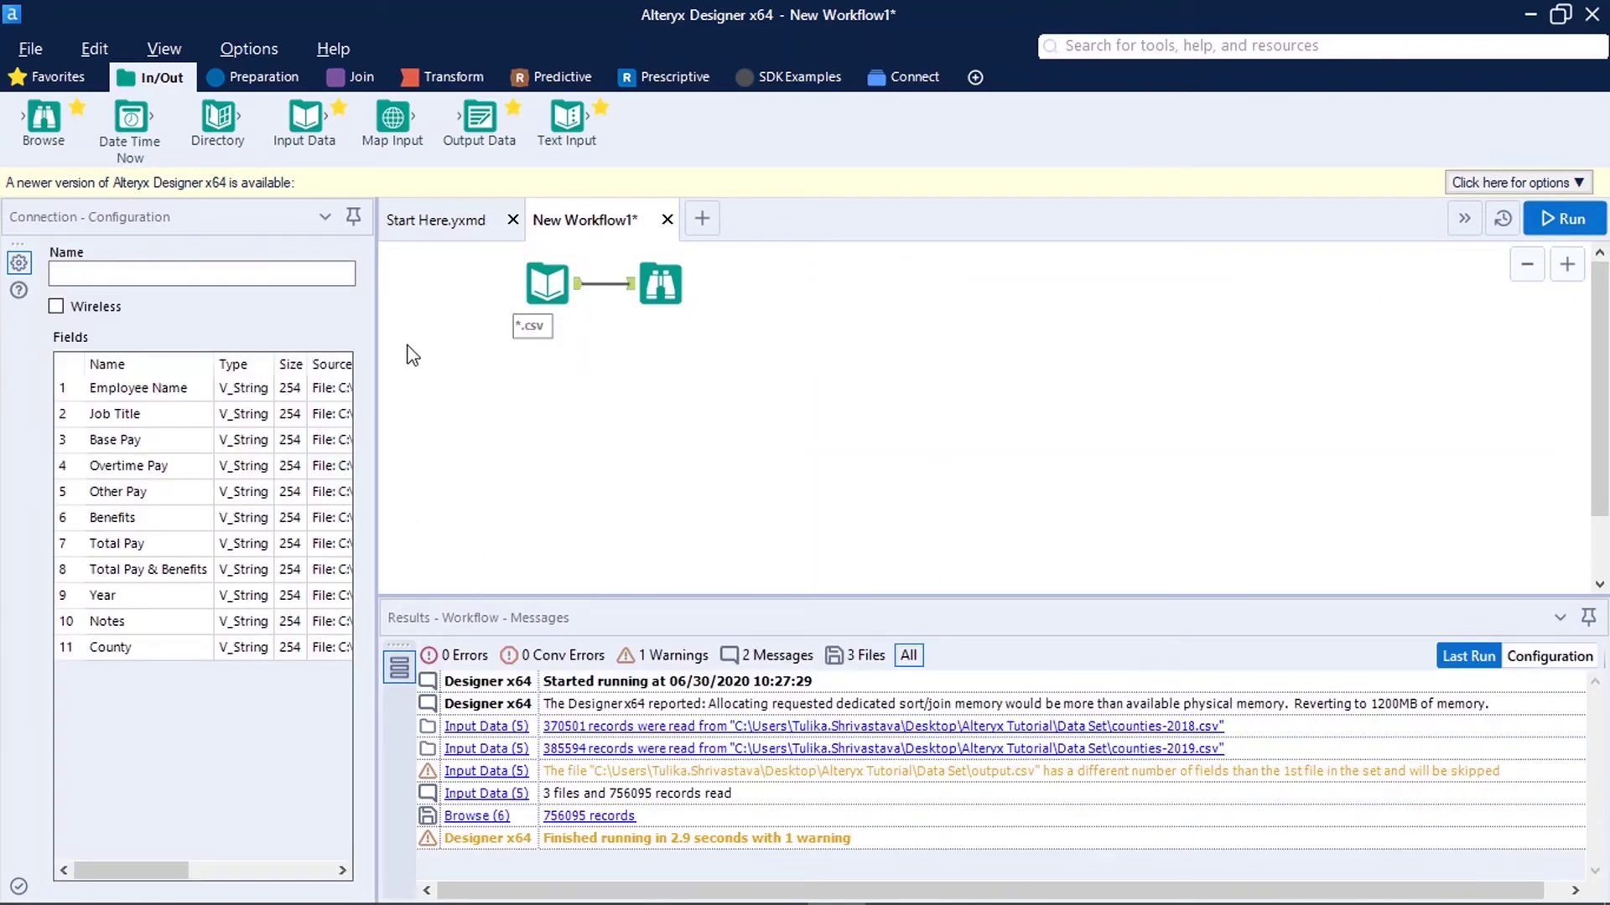
{"action": "left_click_drag", "start_coordinate": [375, 345], "coordinate": [204, 352]}
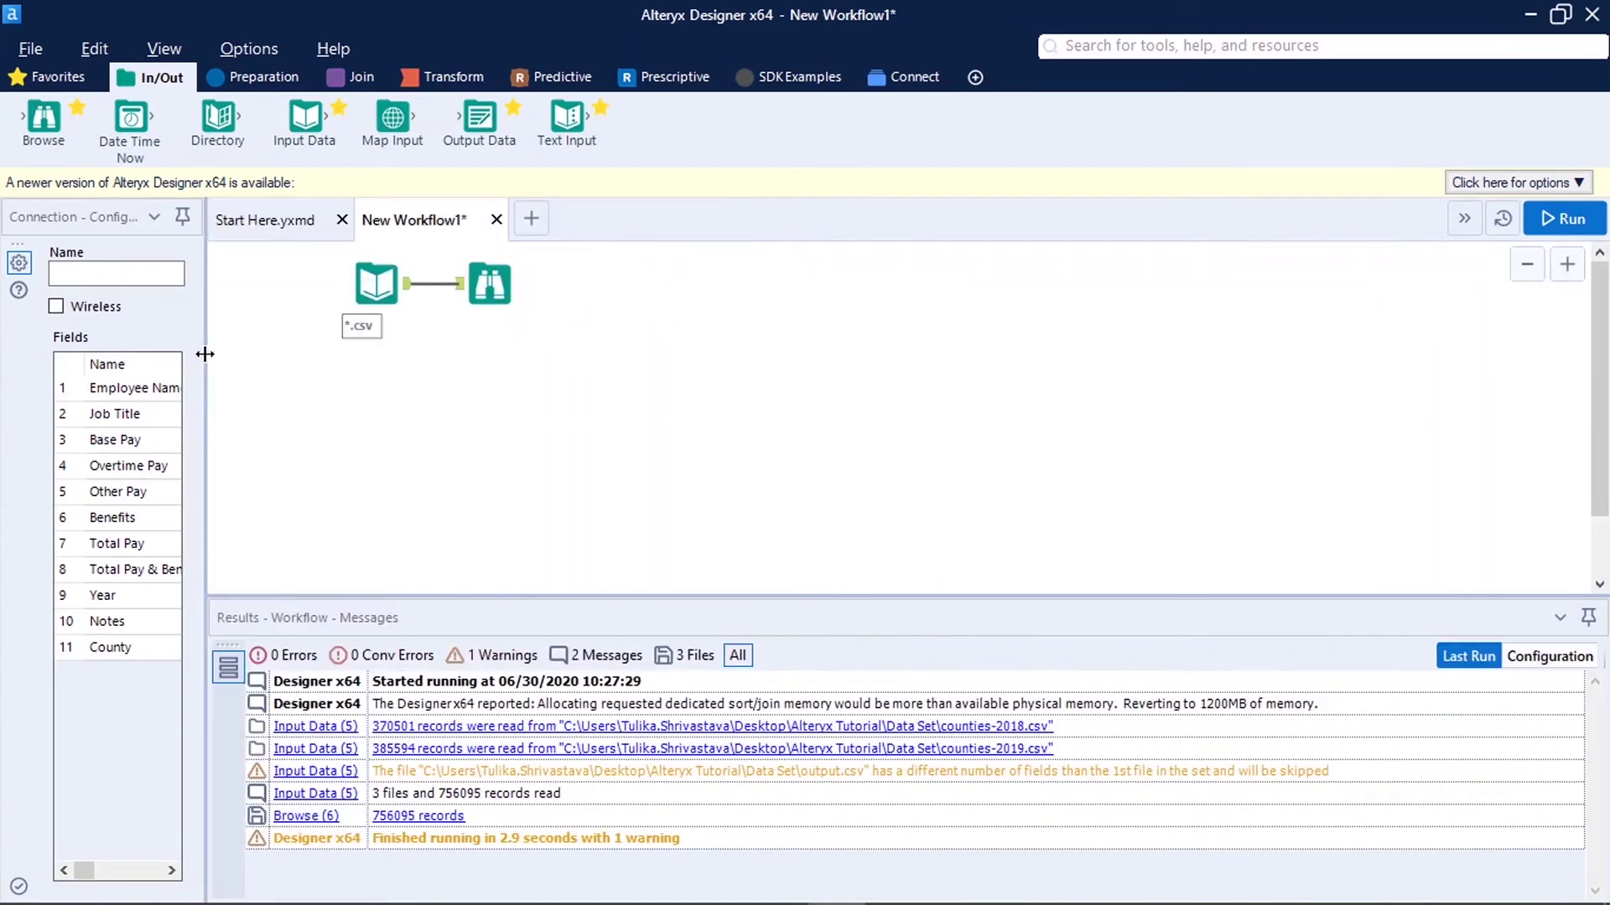
{"action": "left_click", "coordinate": [490, 285]}
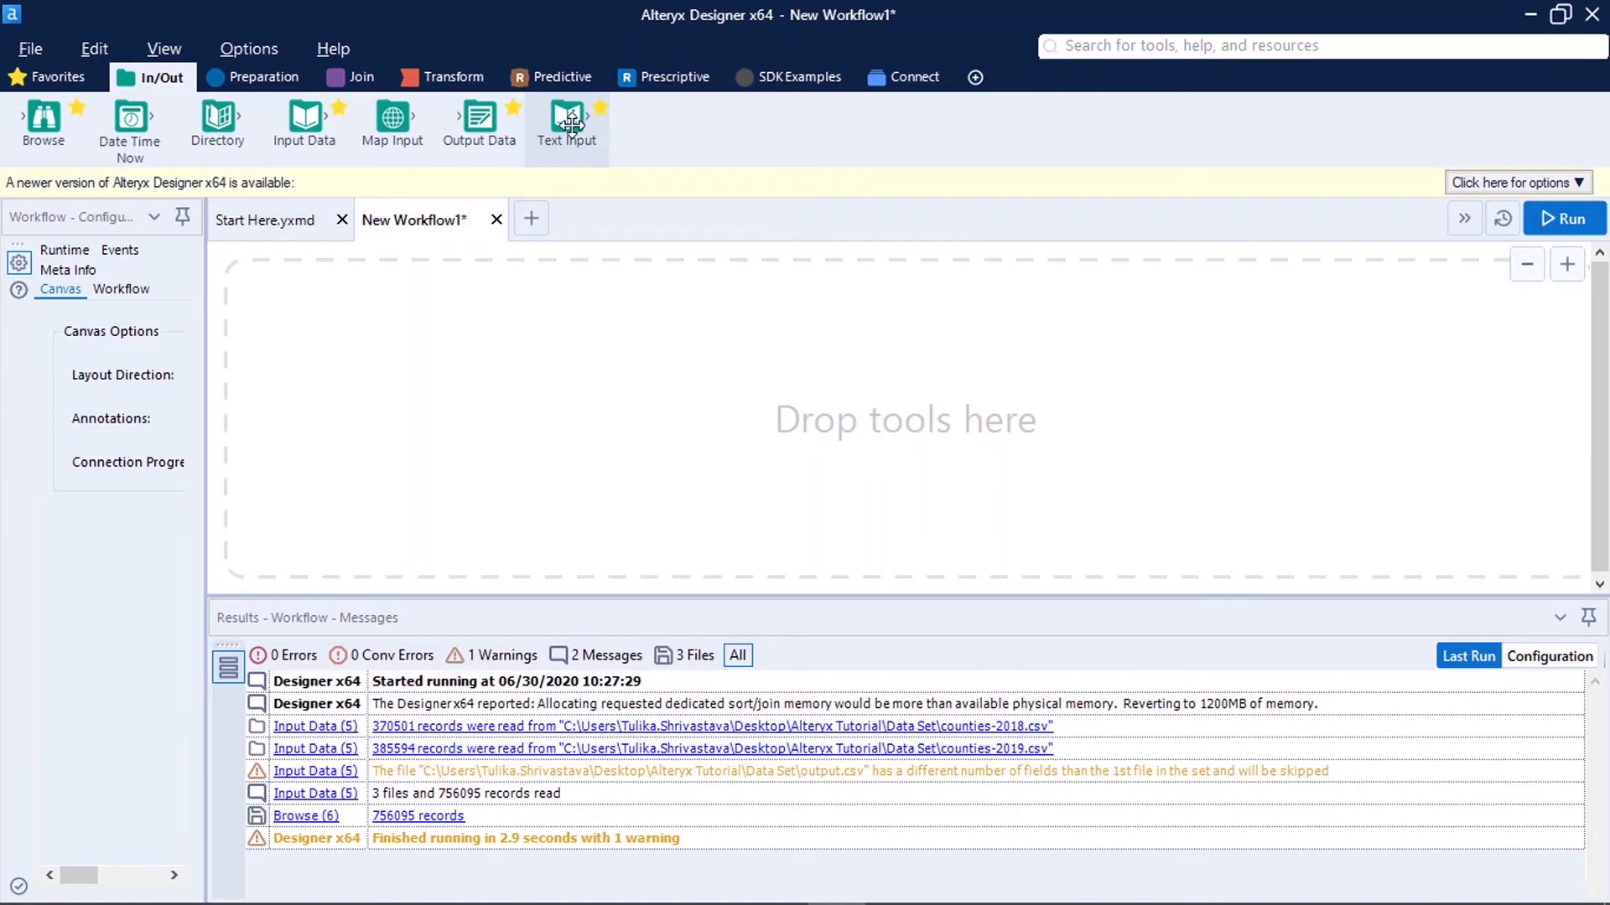
Step: Add a Text Input tool, enter the rows of names, and rename the Field1 header
{"action": "left_click_drag", "start_coordinate": [557, 161], "coordinate": [463, 384]}
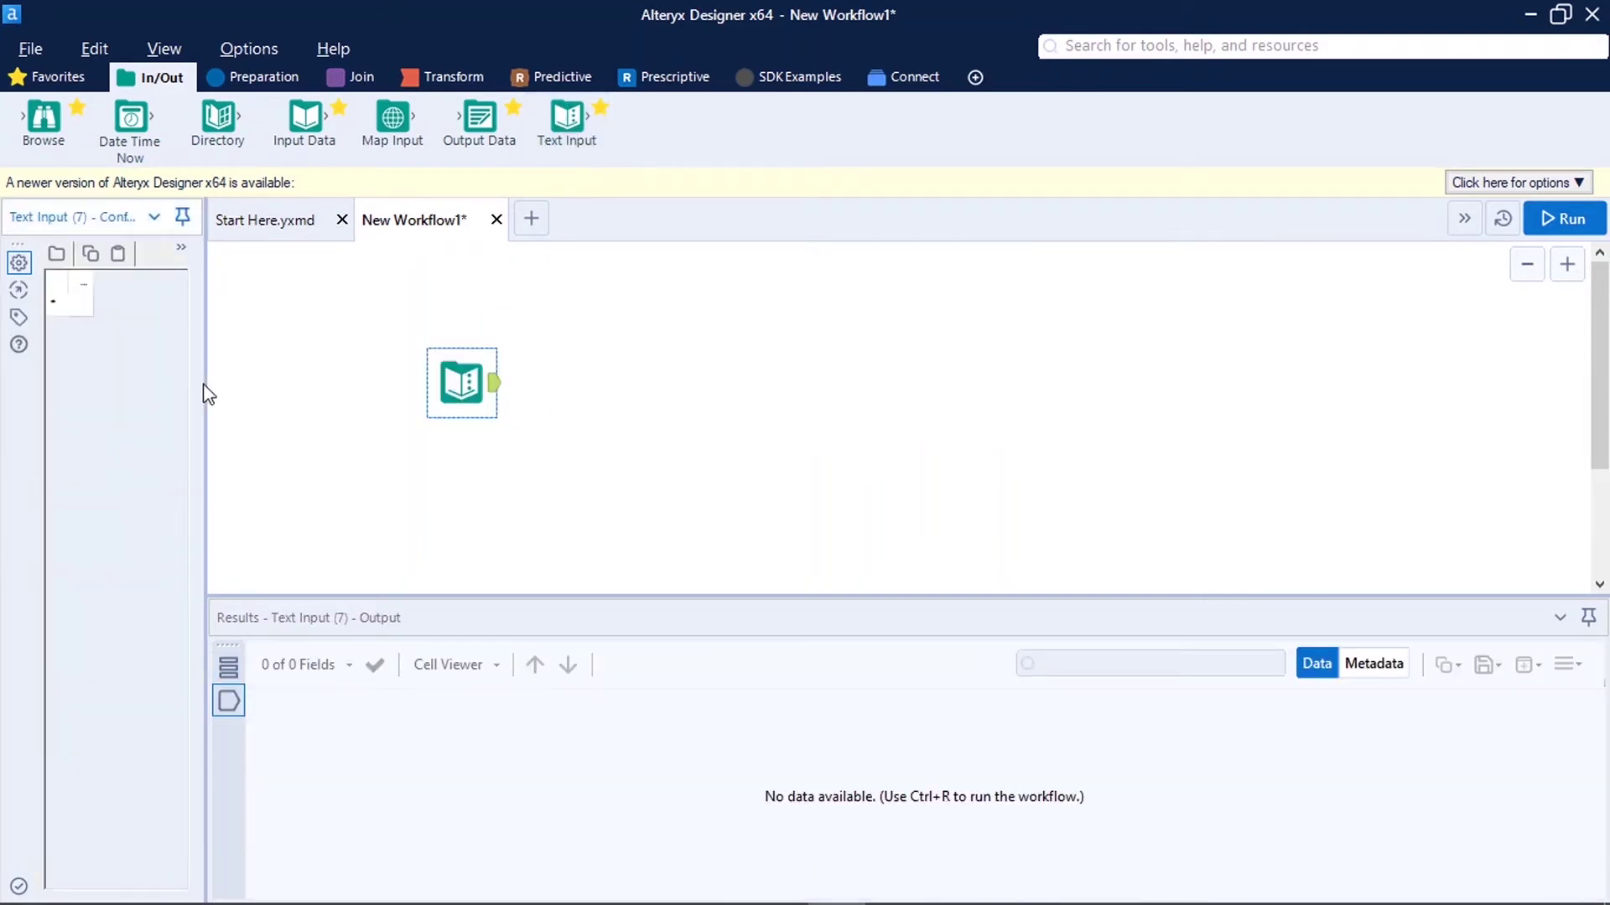
{"action": "left_click_drag", "start_coordinate": [204, 381], "coordinate": [459, 399]}
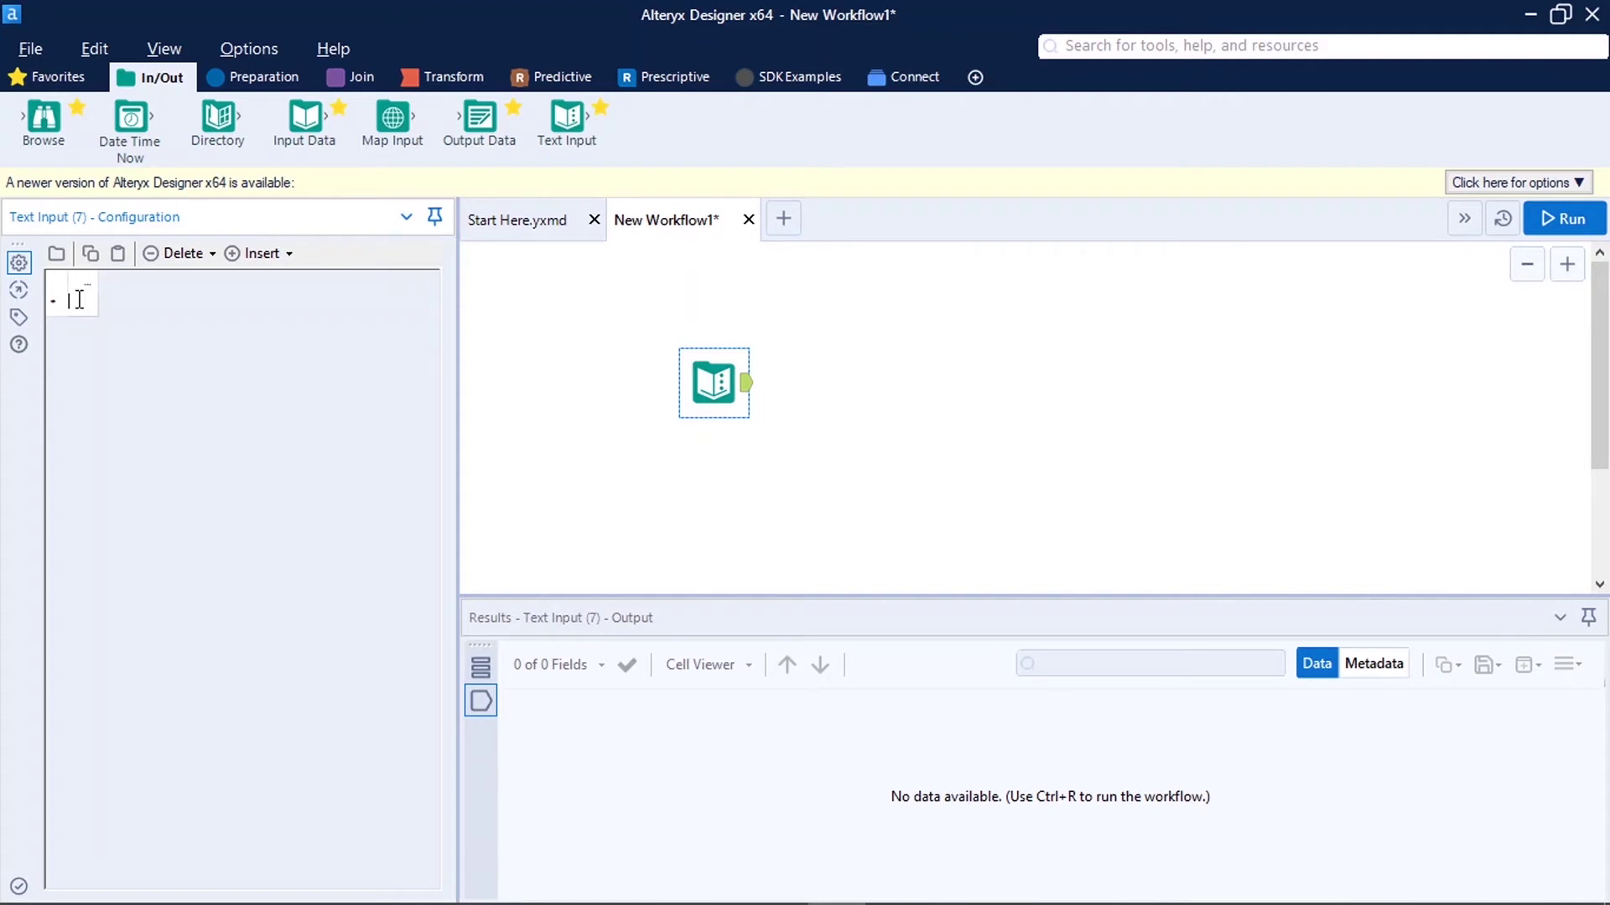
{"action": "type", "text": "Tulika"}
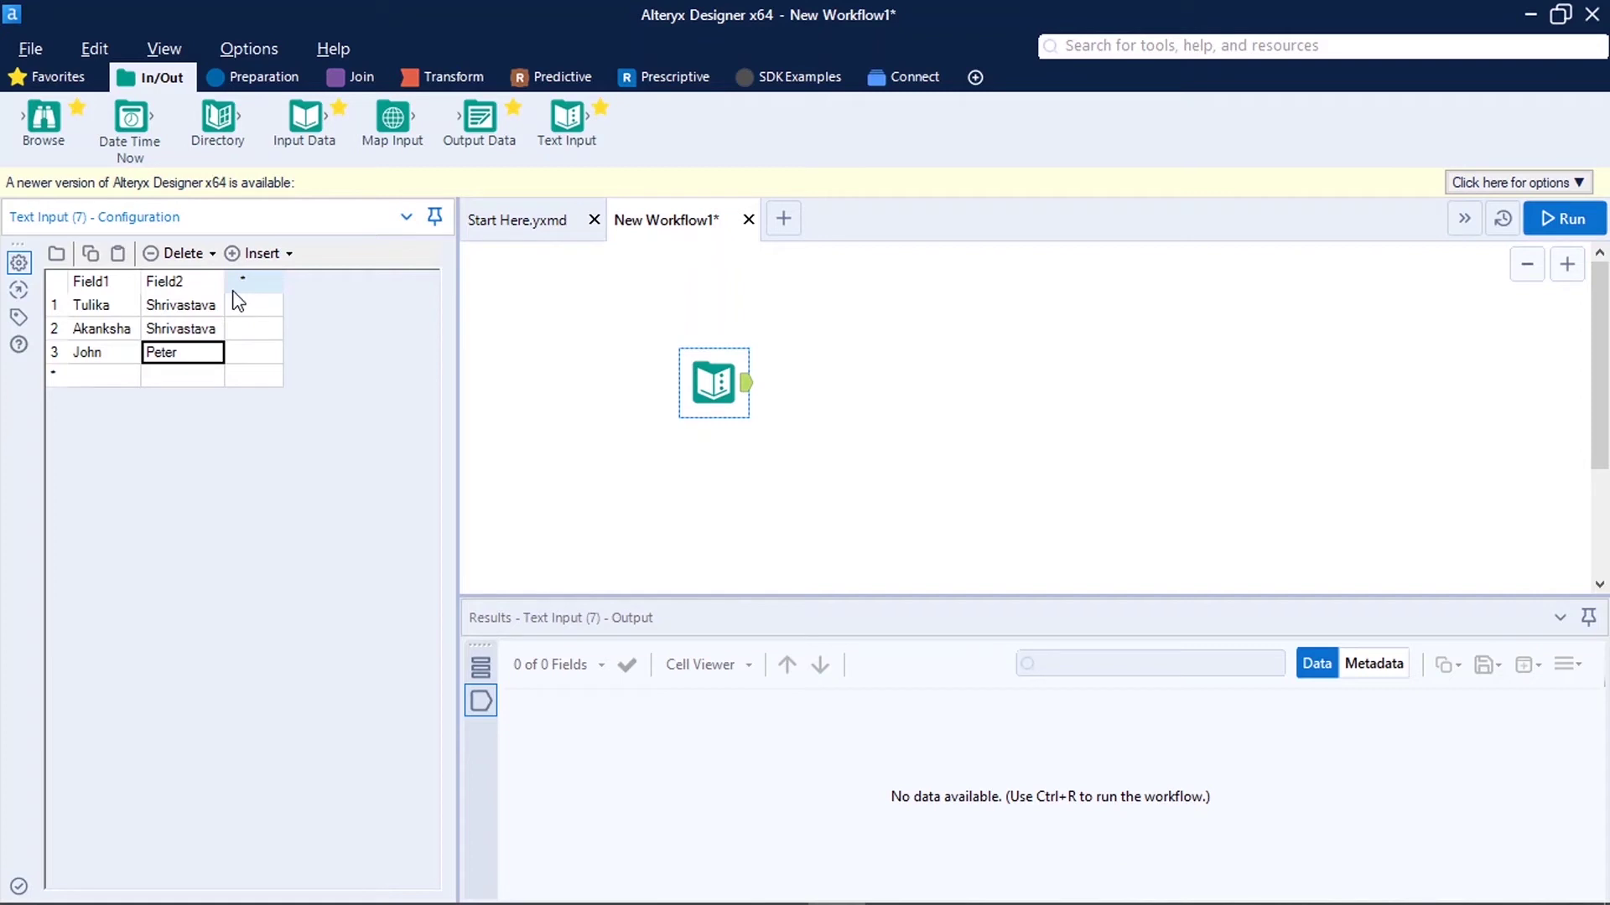
{"action": "double_click", "coordinate": [119, 285]}
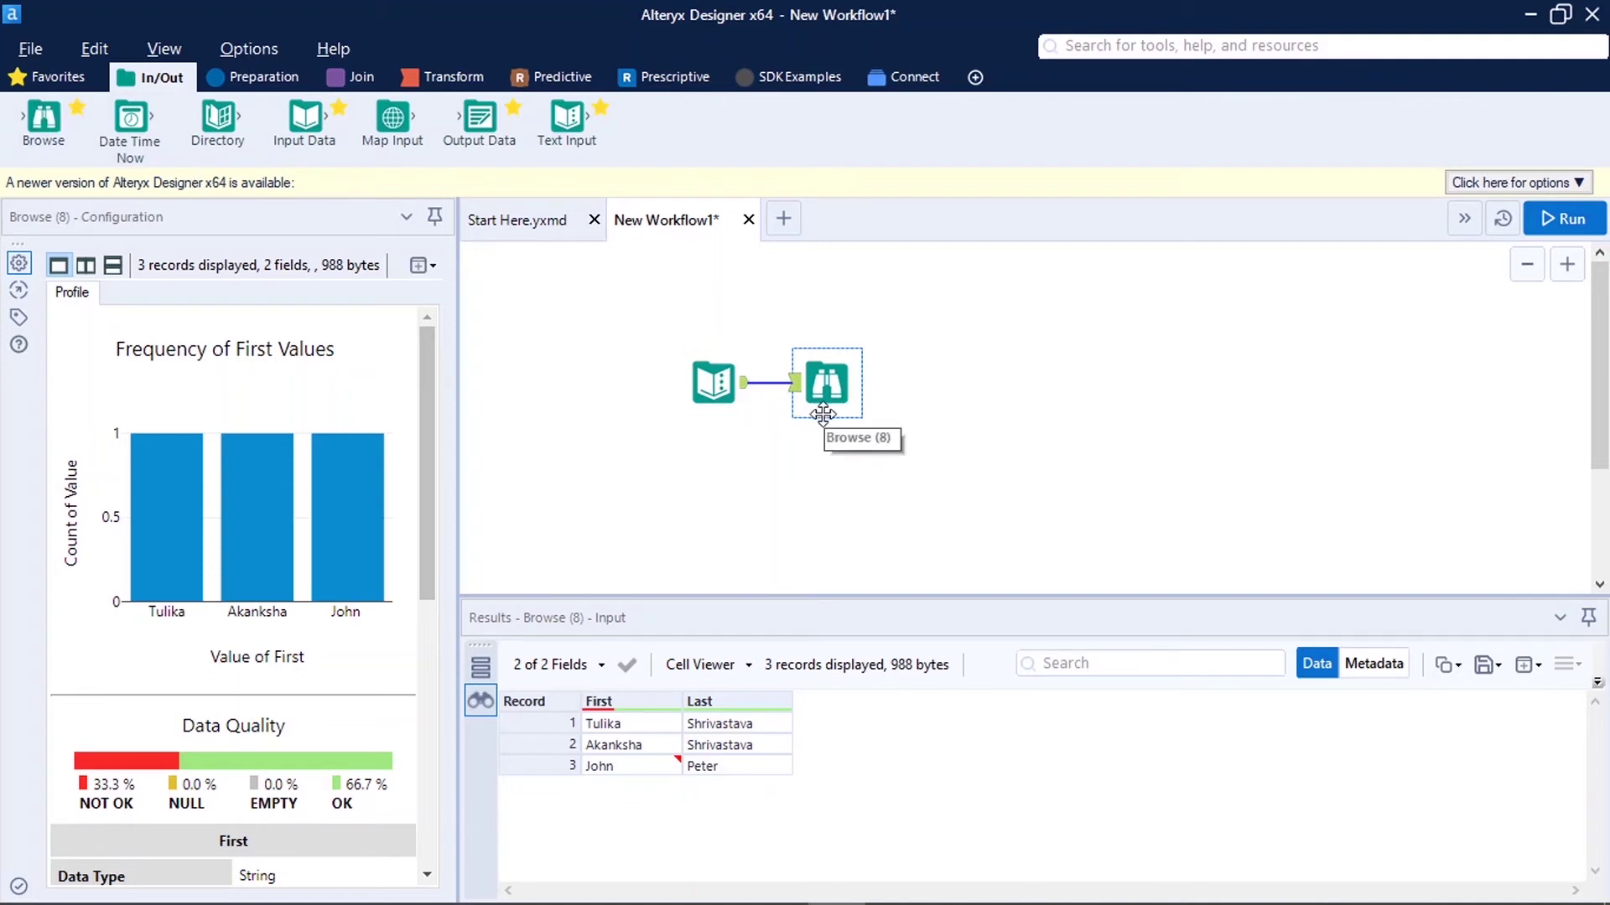
{"action": "left_click_drag", "start_coordinate": [458, 470], "coordinate": [587, 471]}
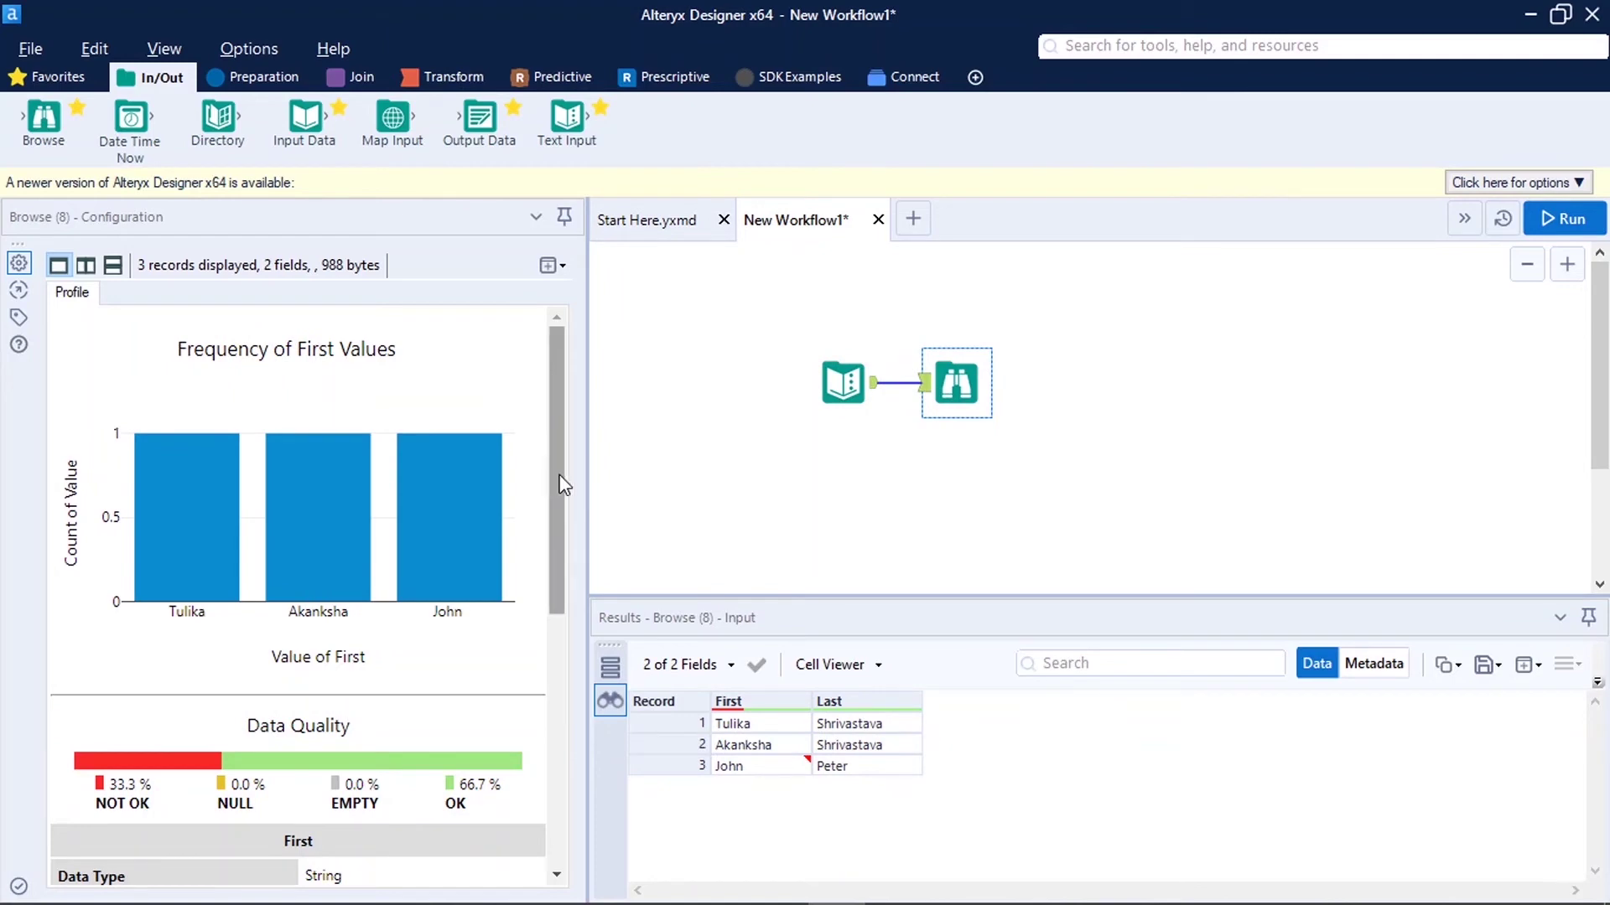
{"action": "mouse_move", "coordinate": [558, 485]}
{"action": "left_mouse_down"}
{"action": "mouse_move", "coordinate": [563, 715]}
{"action": "mouse_move", "coordinate": [580, 466]}
{"action": "left_mouse_up"}
{"action": "mouse_move", "coordinate": [741, 714]}
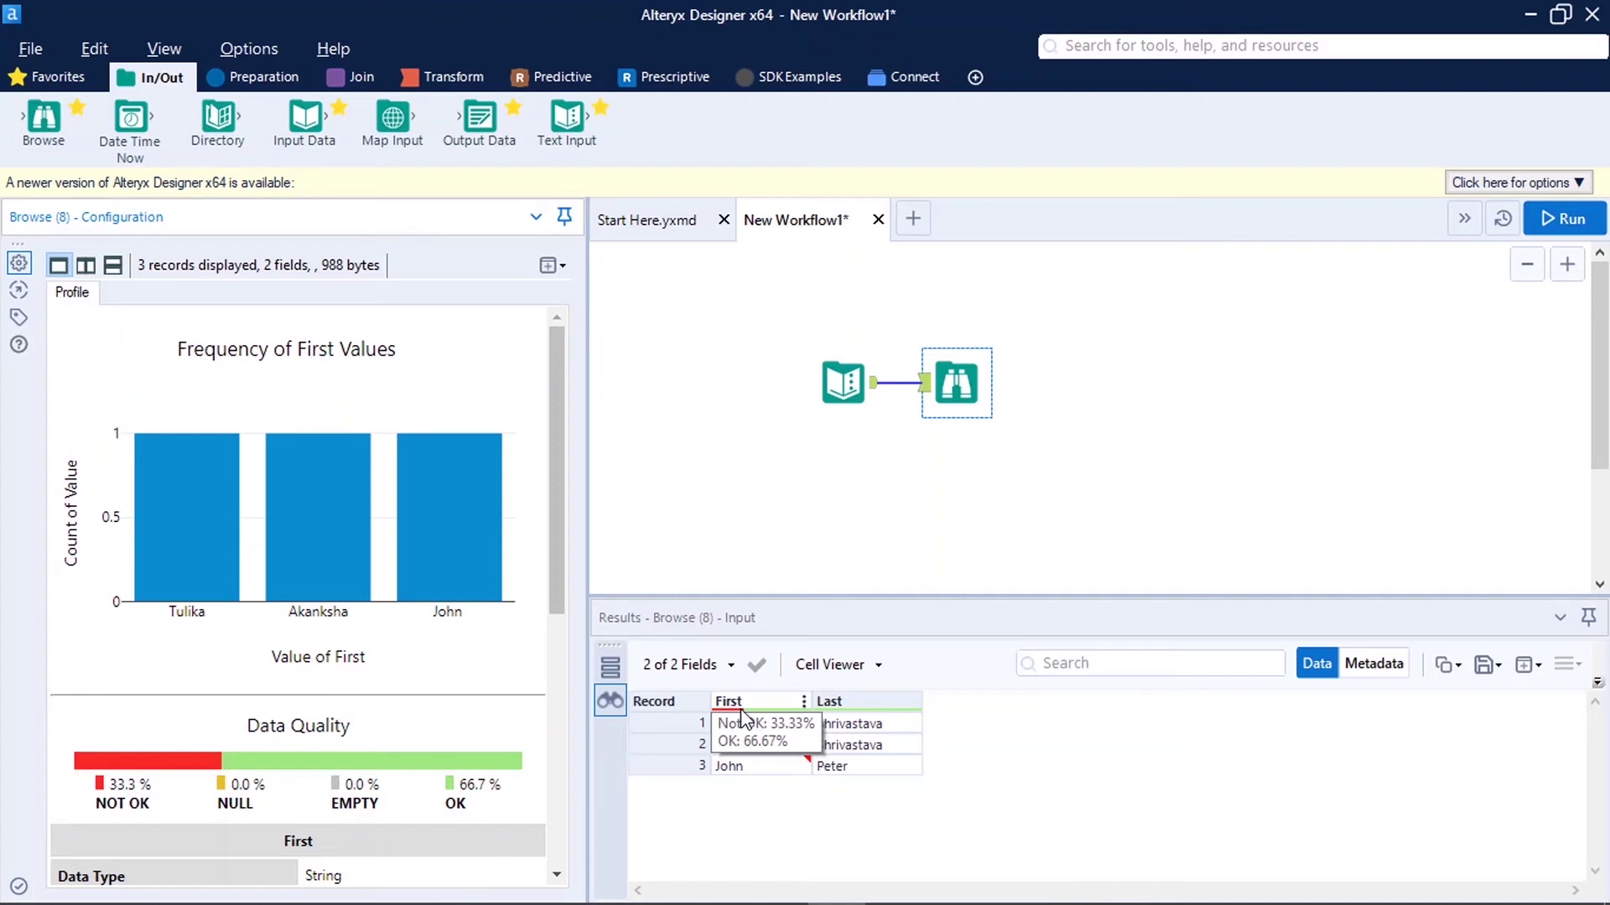
{"action": "mouse_move", "coordinate": [738, 770]}
{"action": "scroll", "coordinate": [536, 687], "scroll_direction": "down", "scroll_amount": 5}
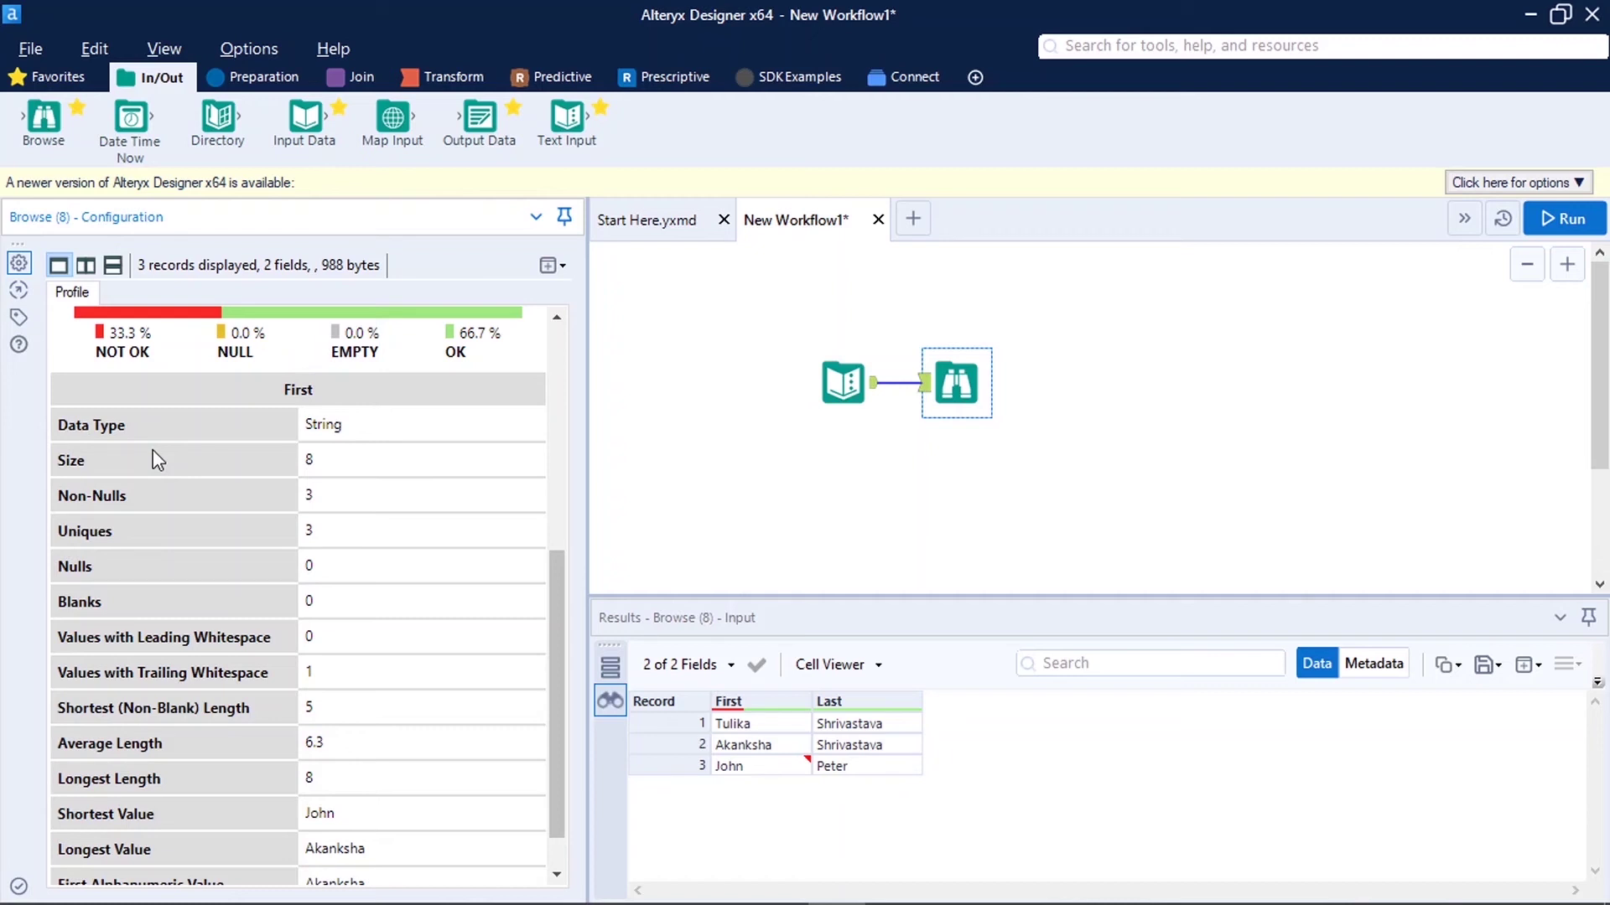
{"action": "scroll", "coordinate": [193, 792], "scroll_direction": "down", "scroll_amount": 1}
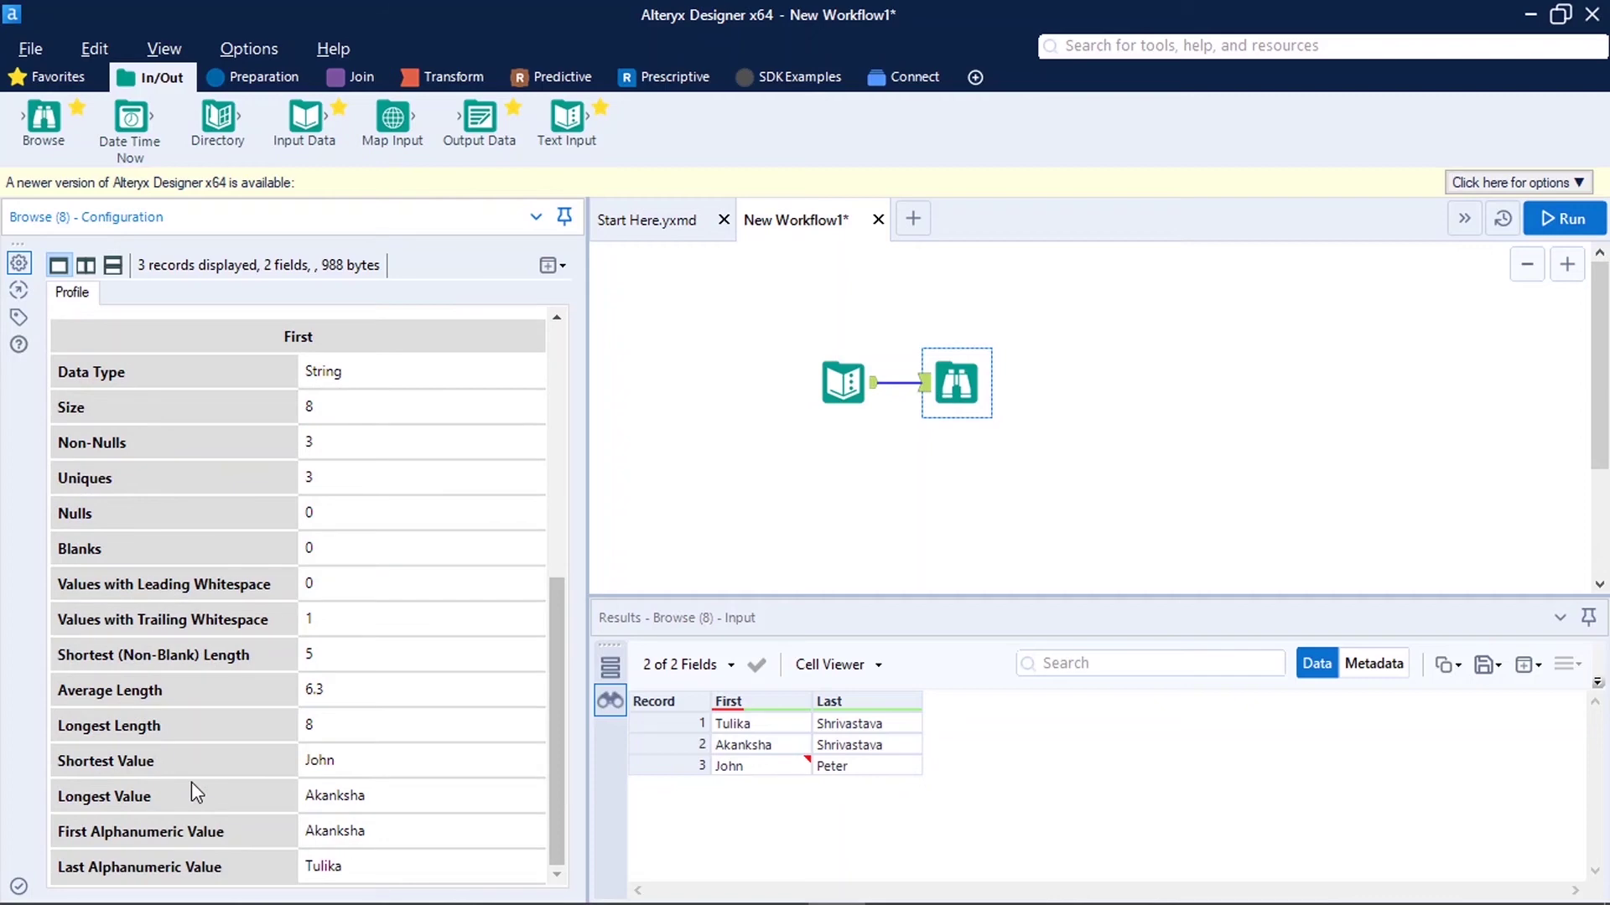
{"action": "left_click", "coordinate": [752, 437]}
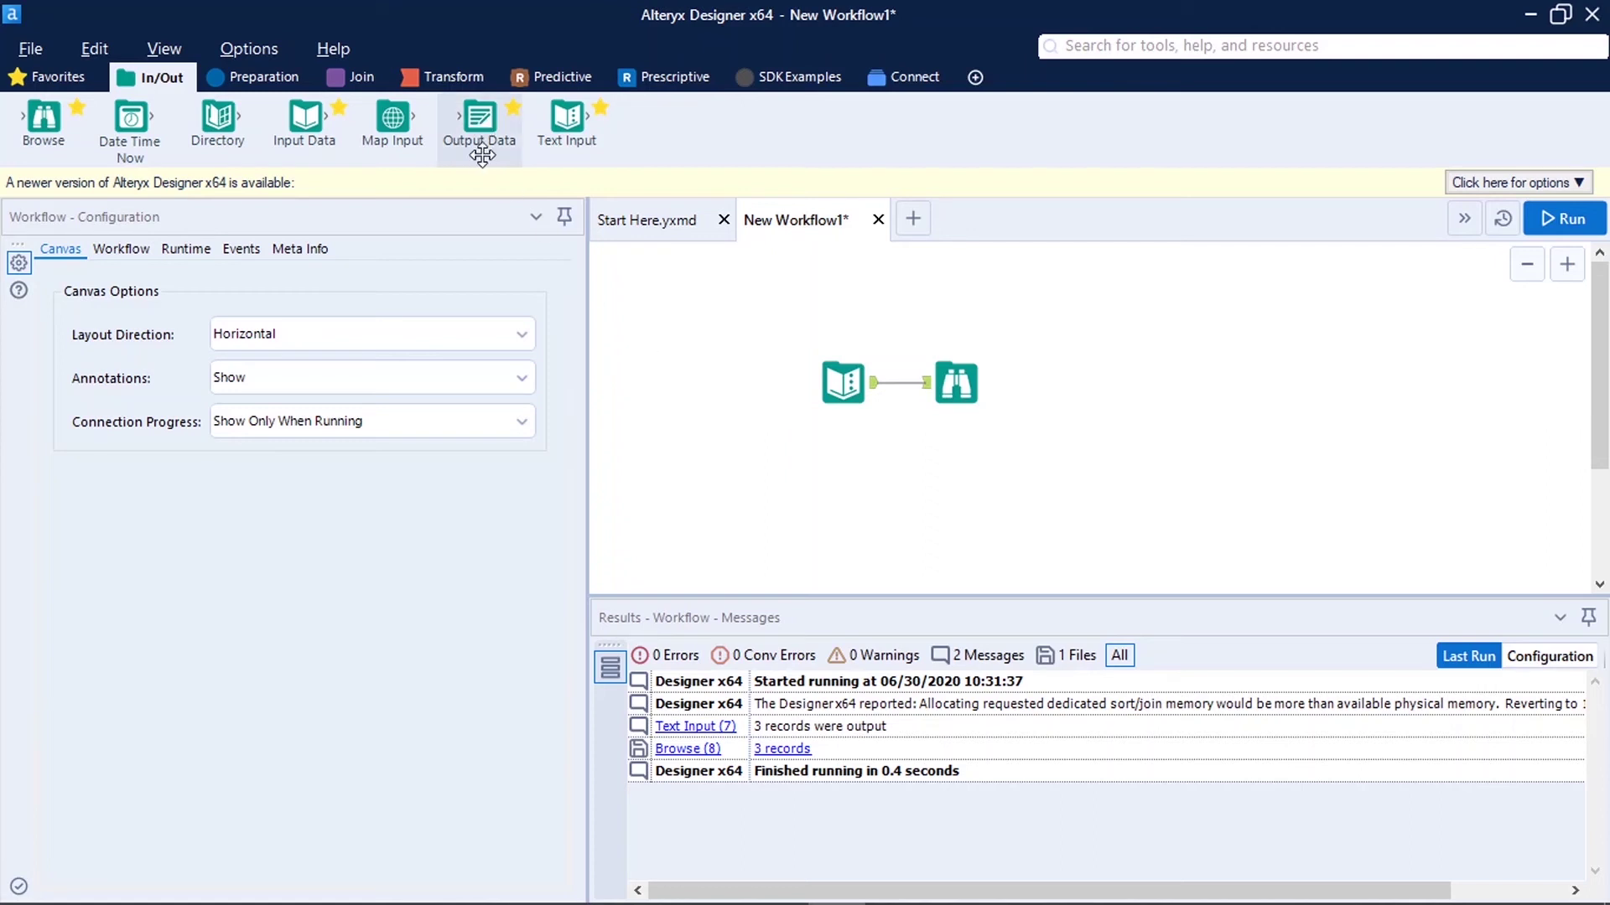
Step: Add an Output Data tool writing output.csv to the Data Set folder, then run the workflow
{"action": "left_click_drag", "start_coordinate": [482, 155], "coordinate": [985, 445]}
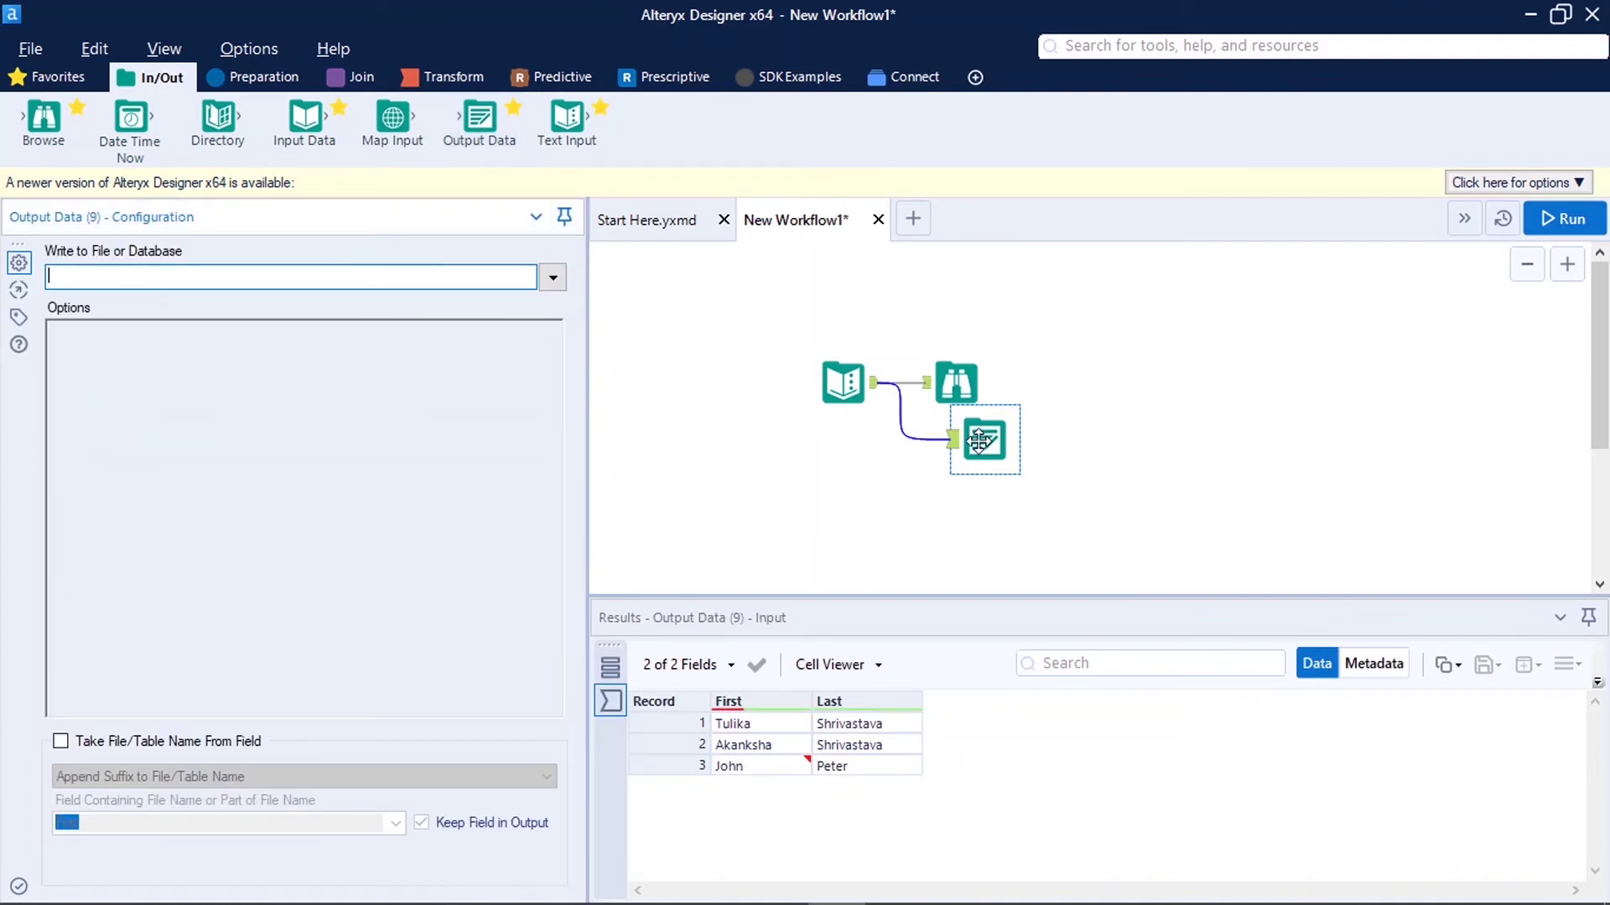
{"action": "type", "text": "C:\\Users\\Tulika.Shrivastava\\Desktop\\Alteryx Tutorial\\Data Set\\"}
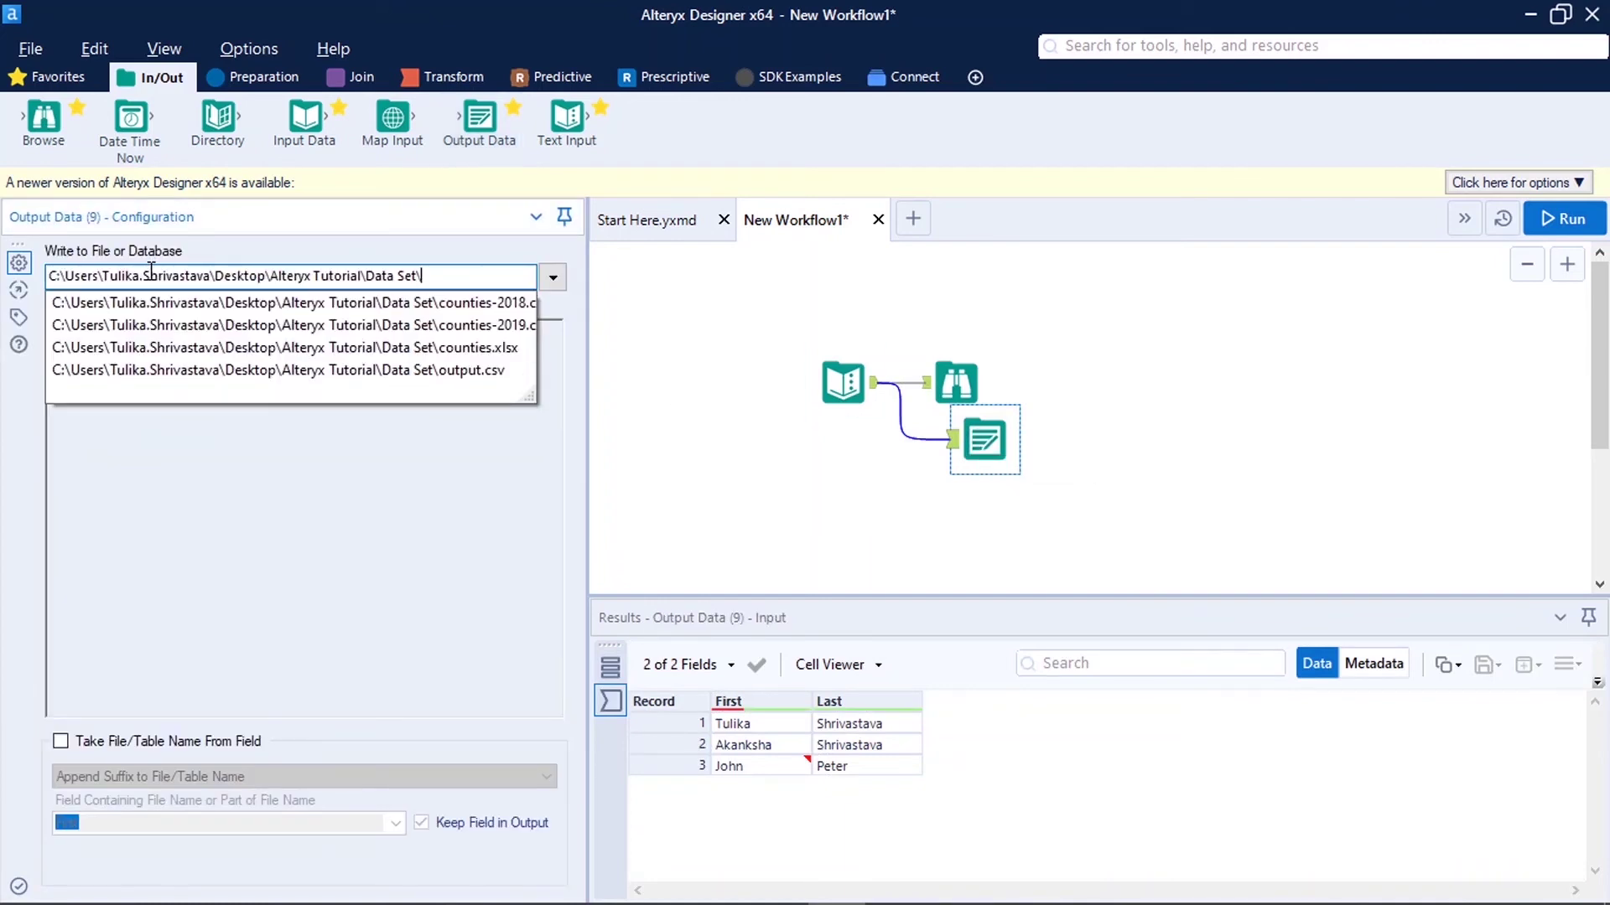
{"action": "type", "text": "output"}
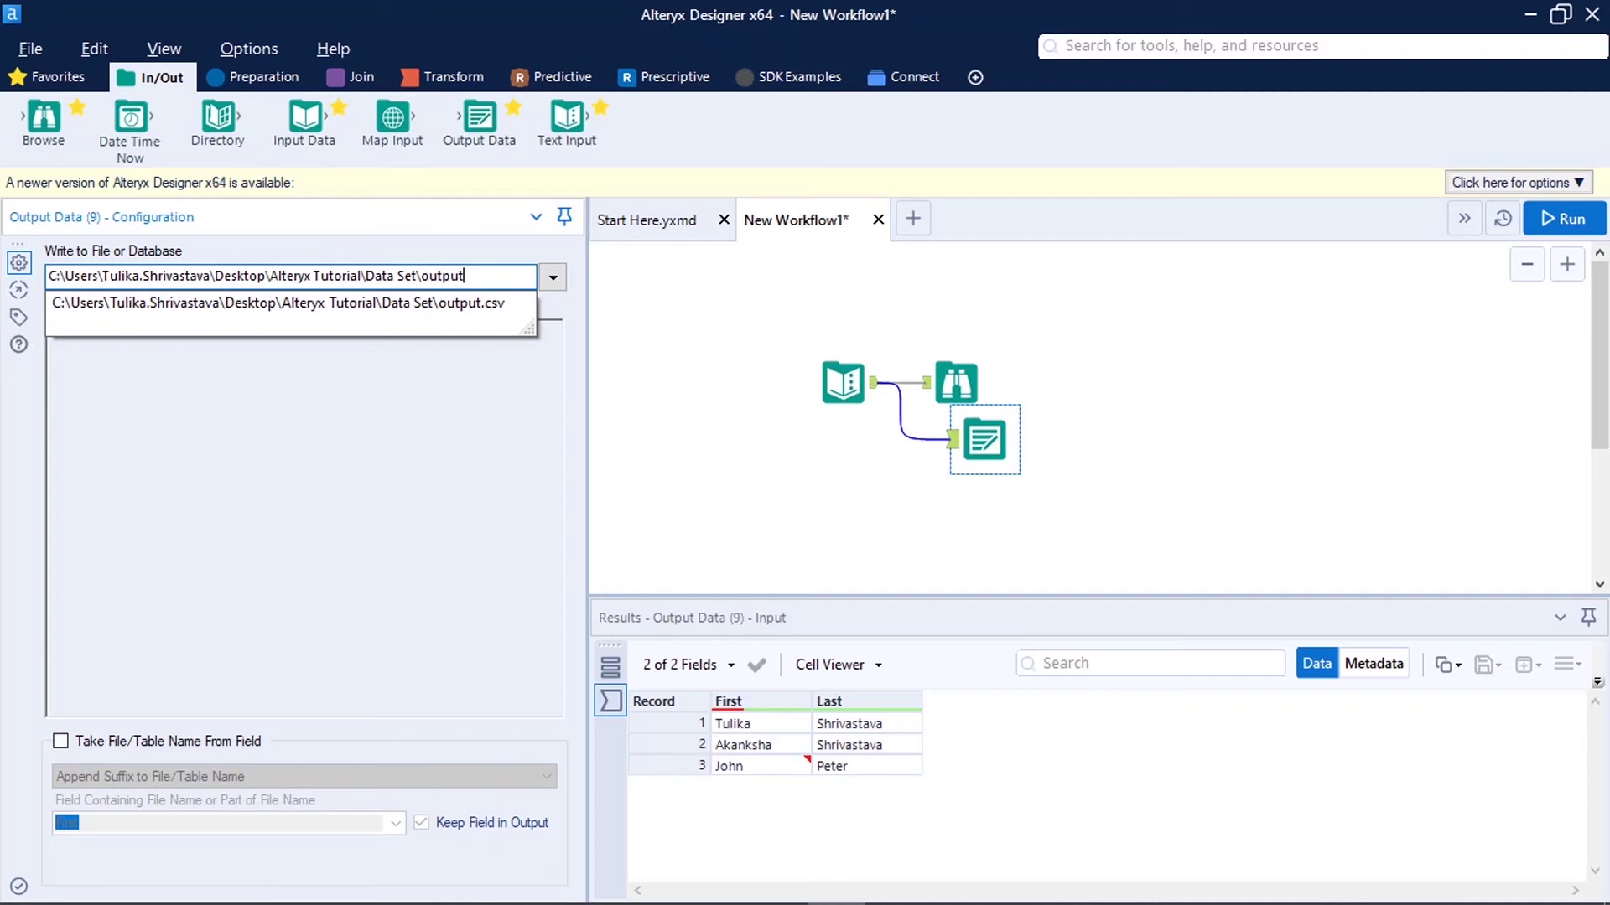
{"action": "type", "text": ".csv"}
{"action": "key", "text": "Return"}
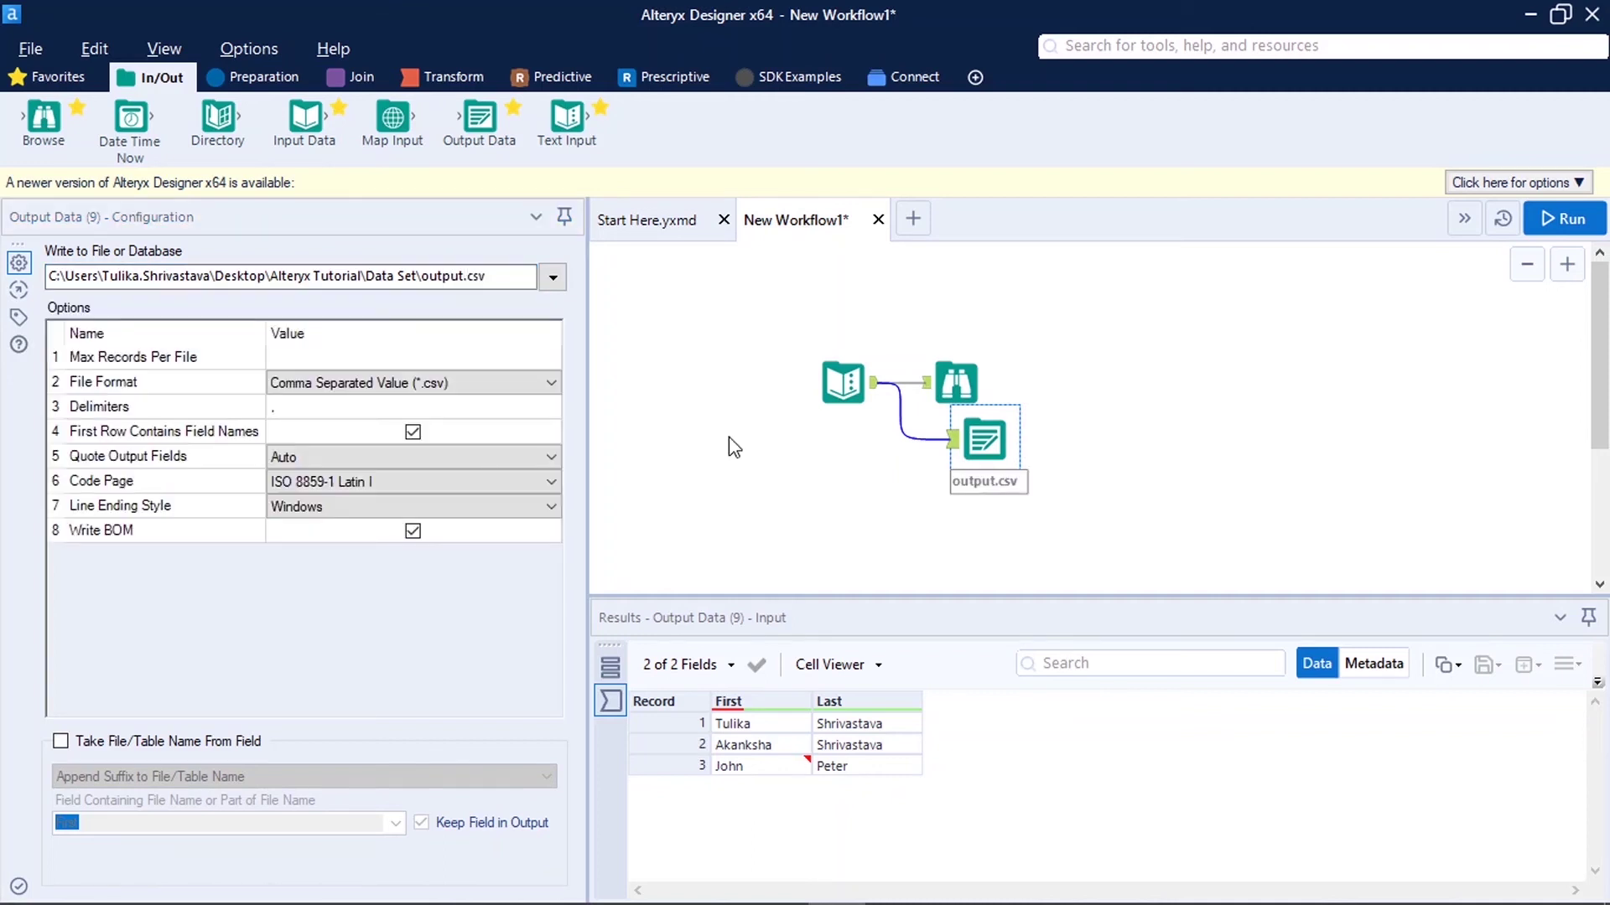
{"action": "key", "text": "ctrl+r"}
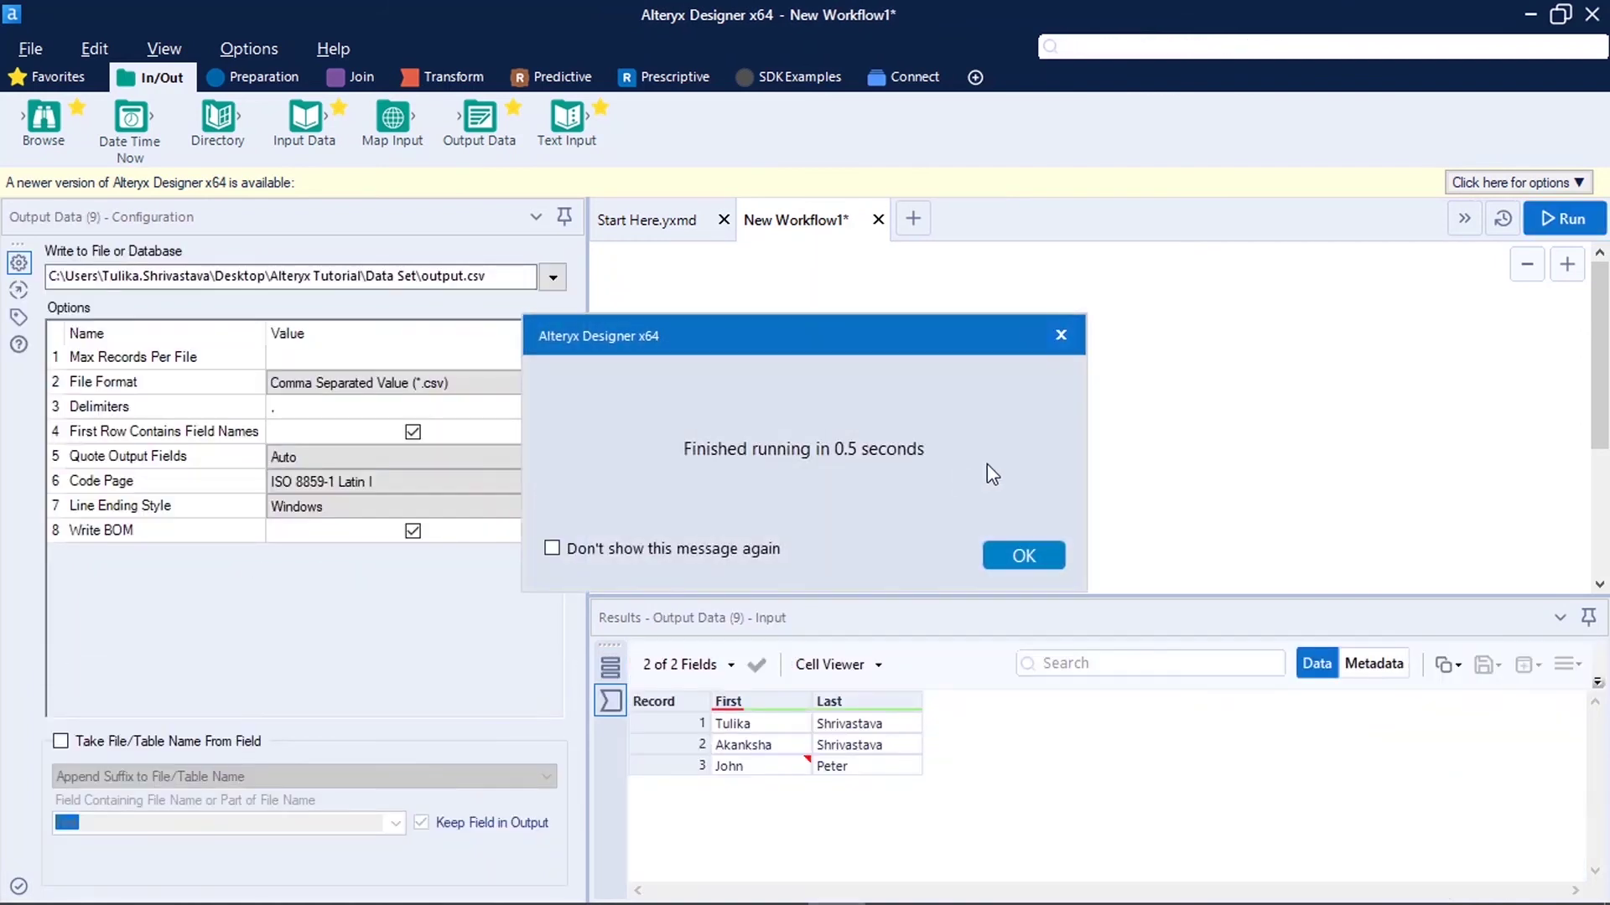
Step: Dismiss the run-finished message and open output.csv from the Data Set folder
{"action": "left_click", "coordinate": [1005, 555]}
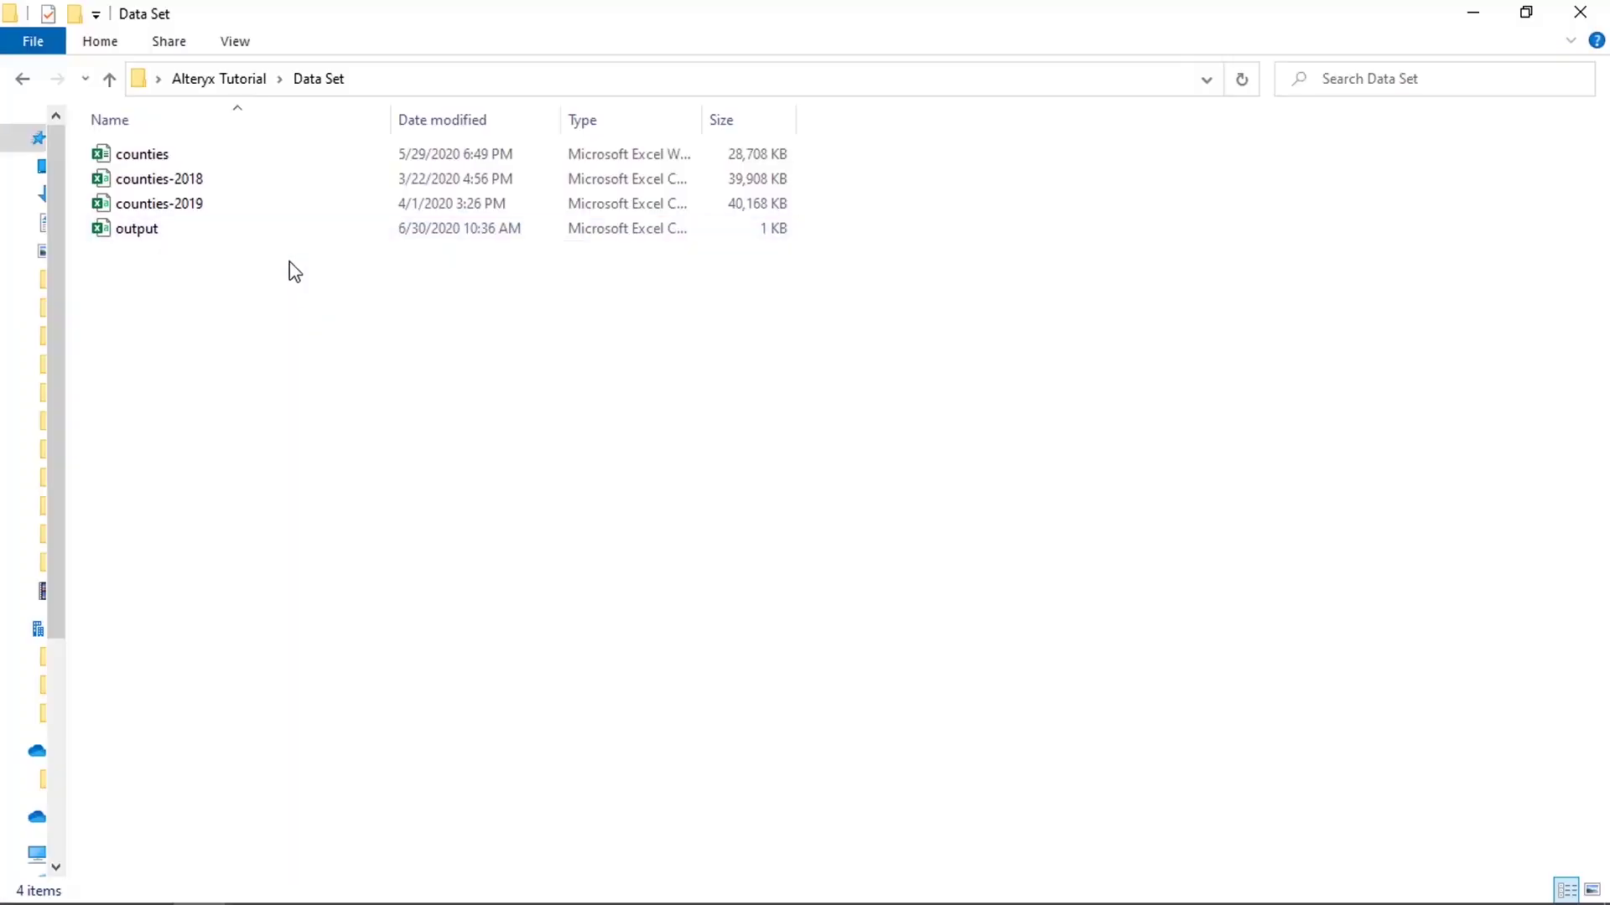
{"action": "double_click", "coordinate": [234, 235]}
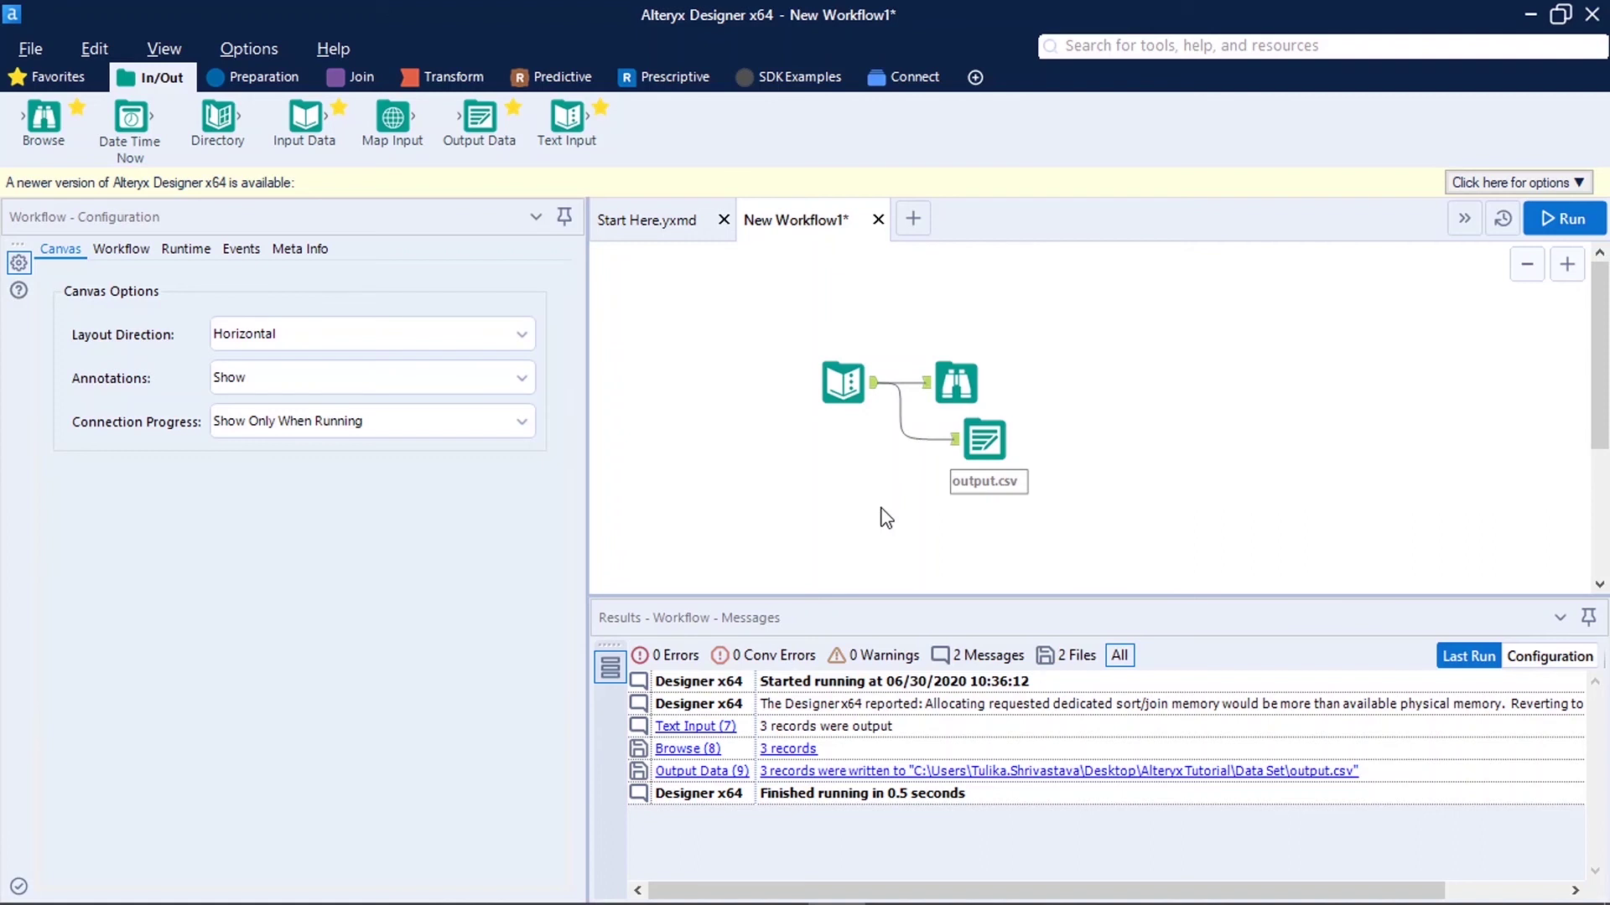
Step: Add a second Output Data tool saving a new Microsoft Excel .xlsx file, accepting Sheet1
{"action": "left_click_drag", "start_coordinate": [478, 117], "coordinate": [957, 312]}
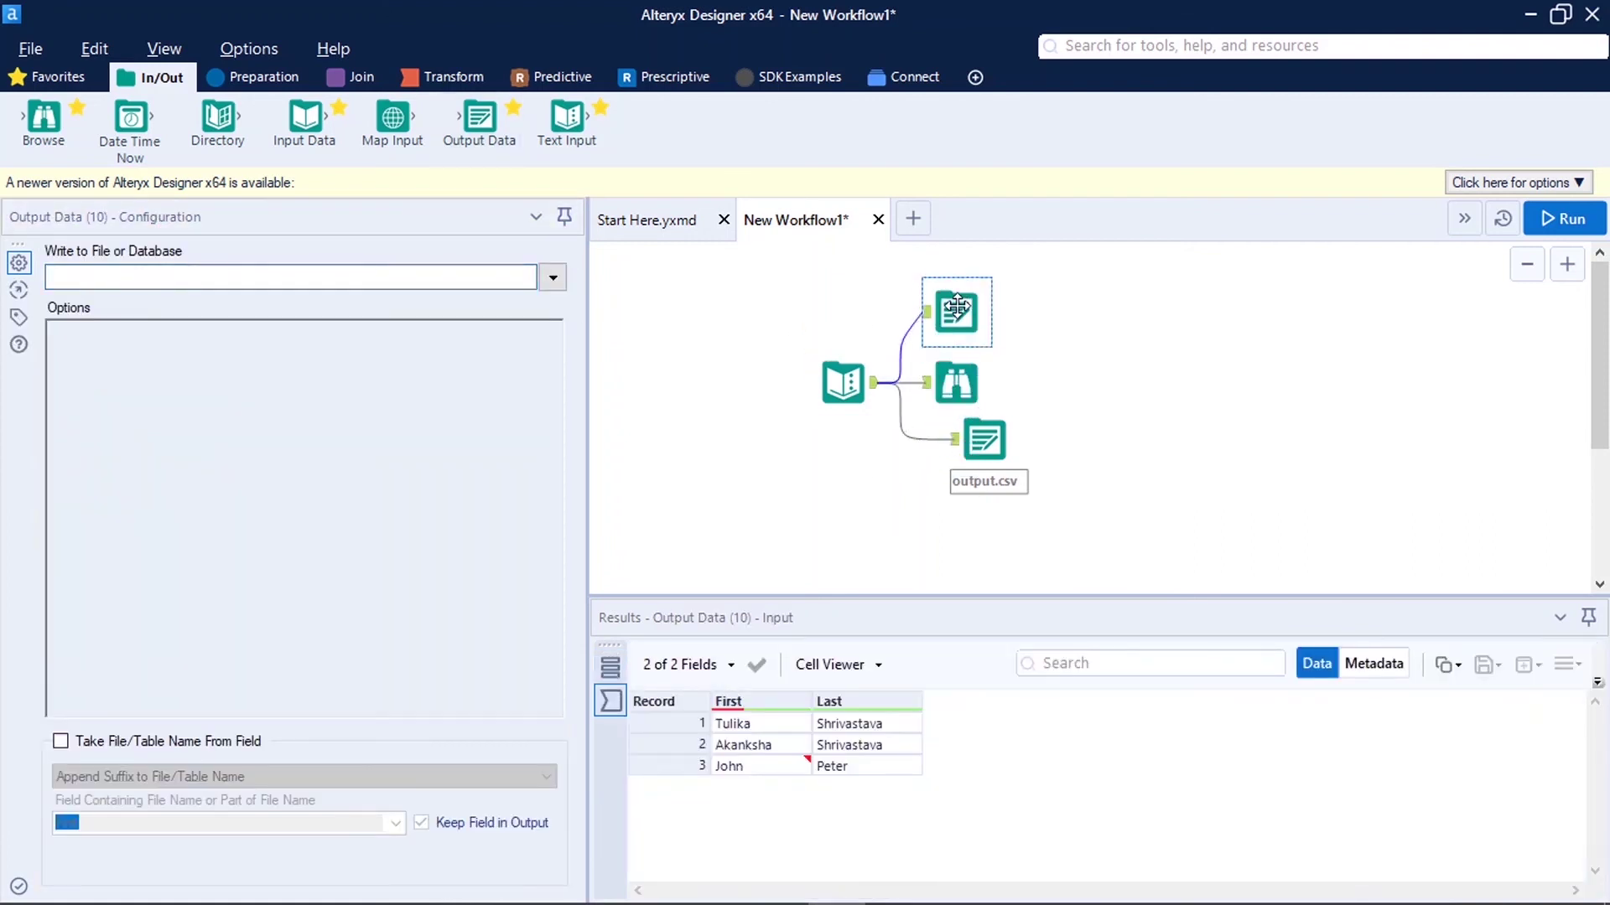
{"action": "left_click", "coordinate": [553, 278]}
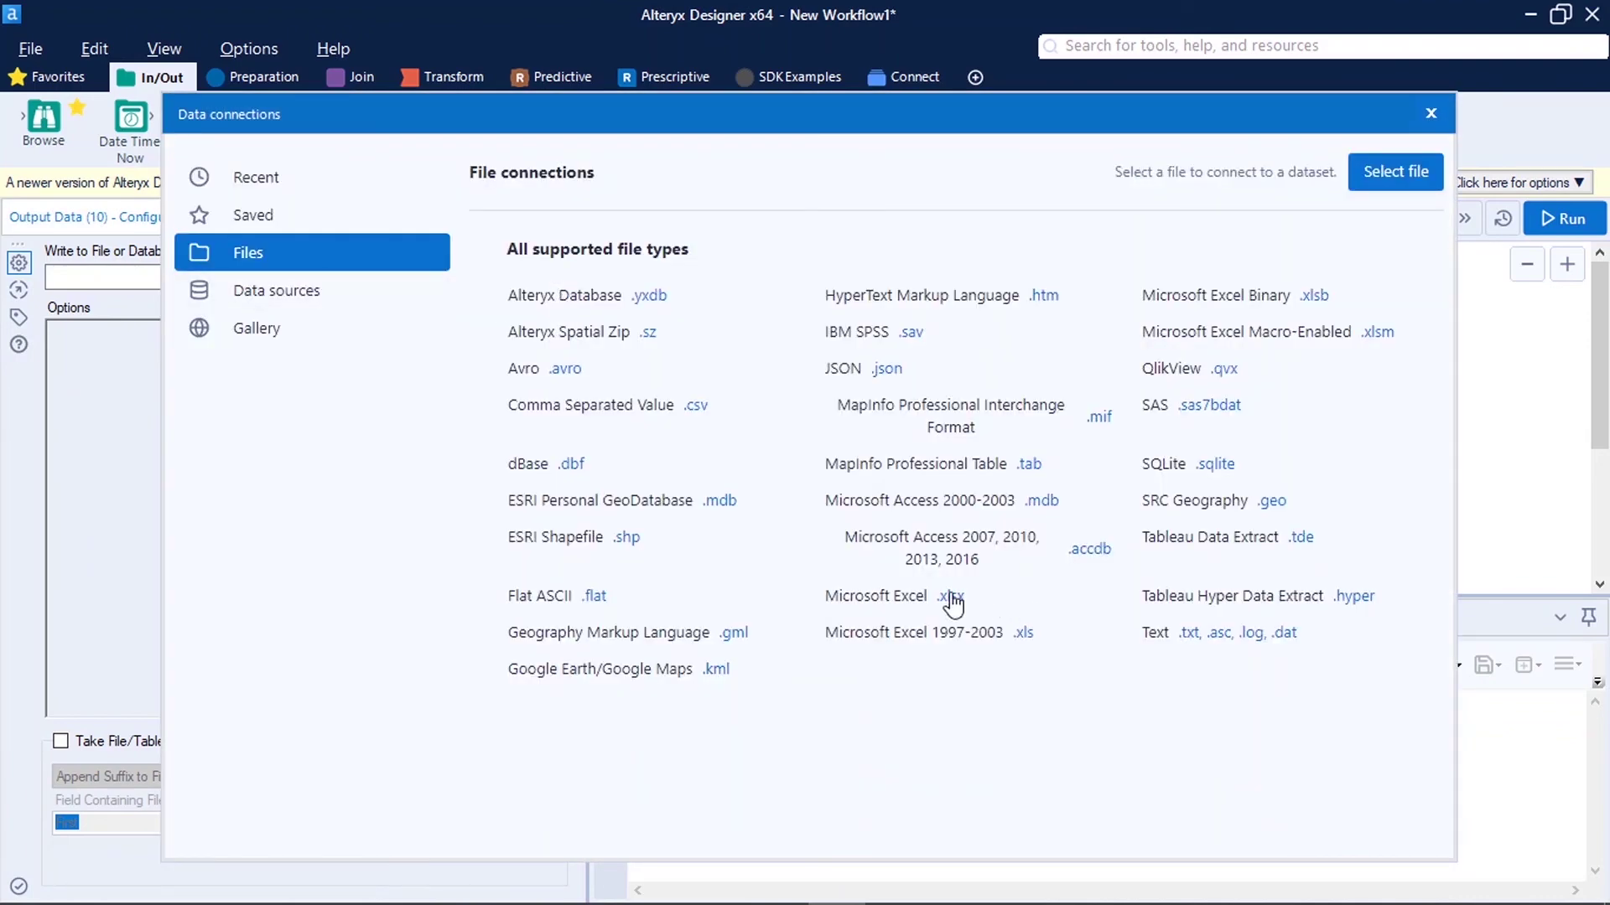
{"action": "left_click", "coordinate": [952, 597]}
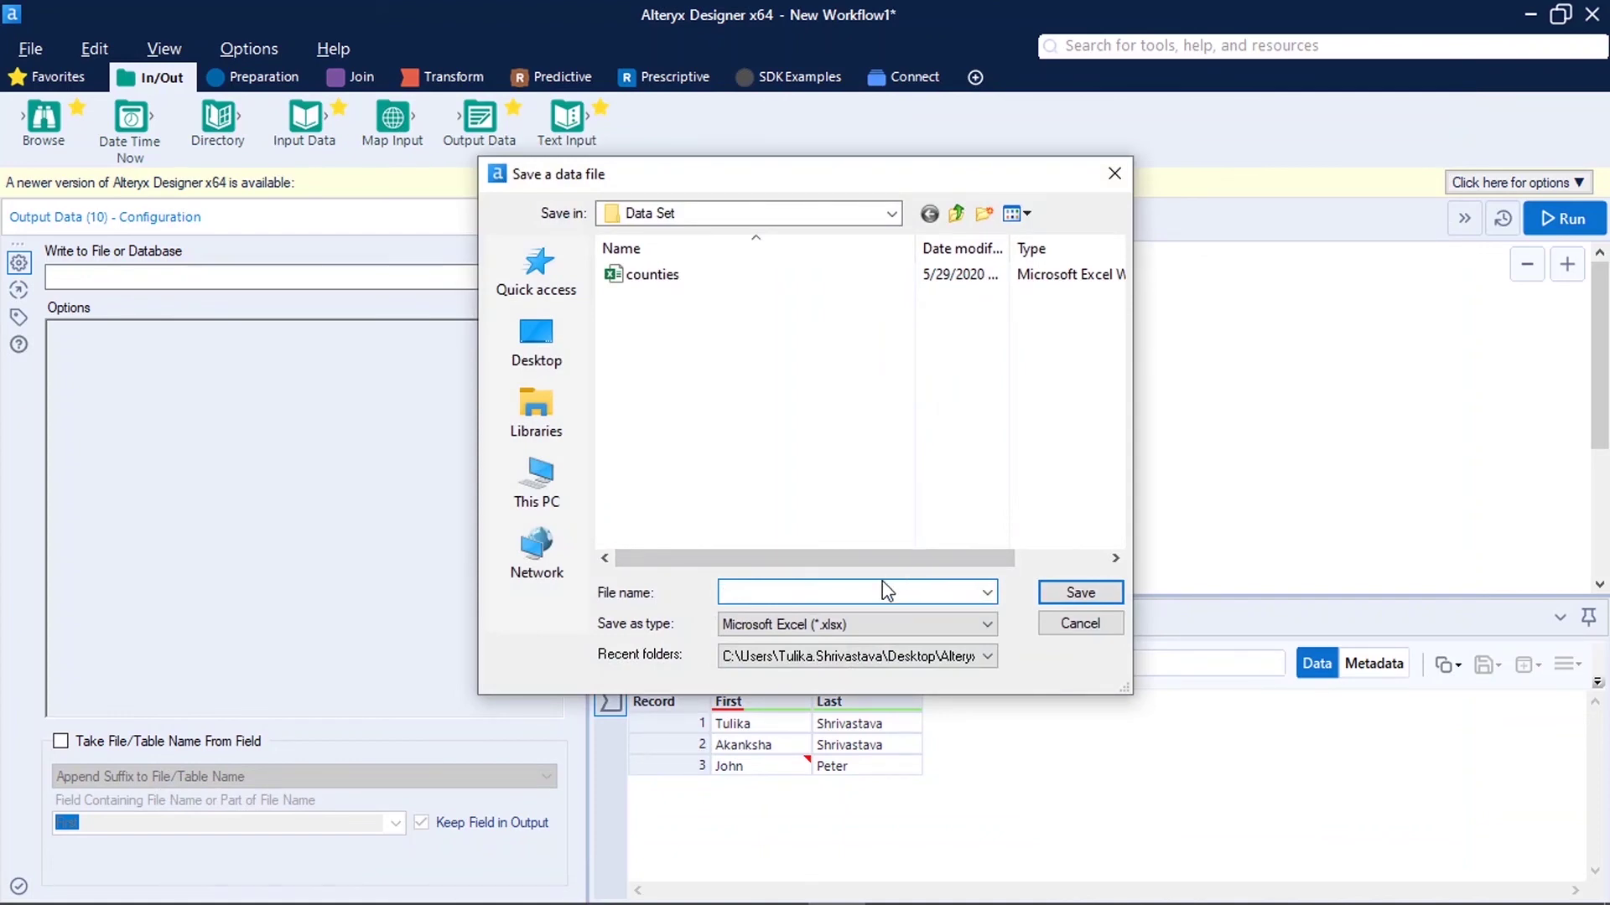
{"action": "type", "text": "Output_file"}
{"action": "key", "text": "Return"}
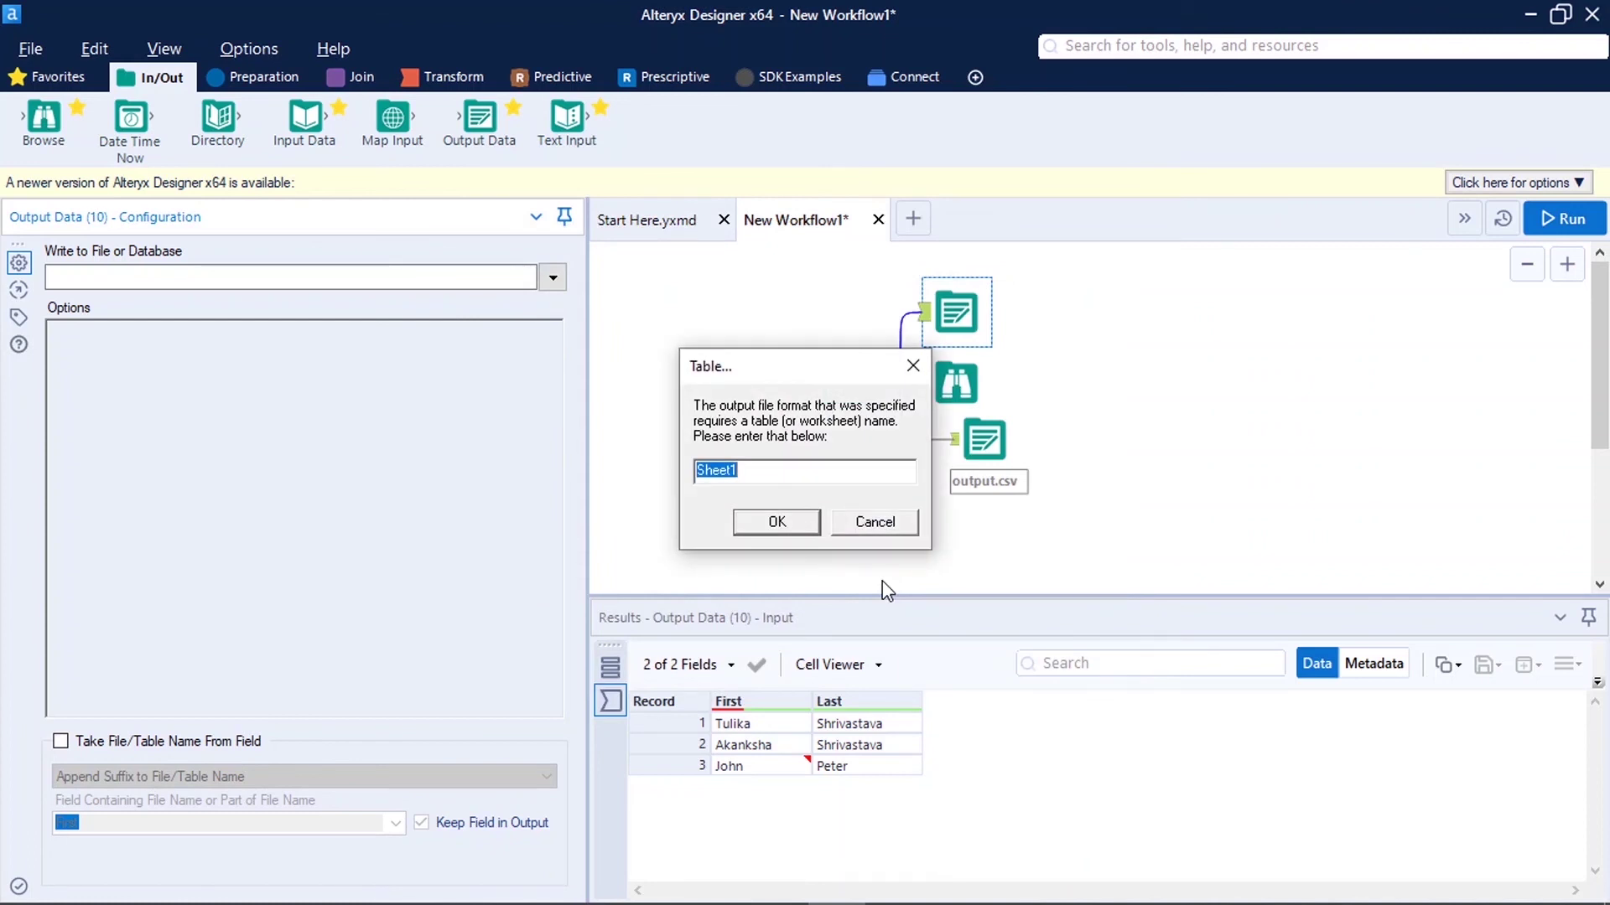
{"action": "key", "text": "Return"}
Step: Keep Create New Sheet as the Excel output's Output Options setting
{"action": "left_click", "coordinate": [438, 407]}
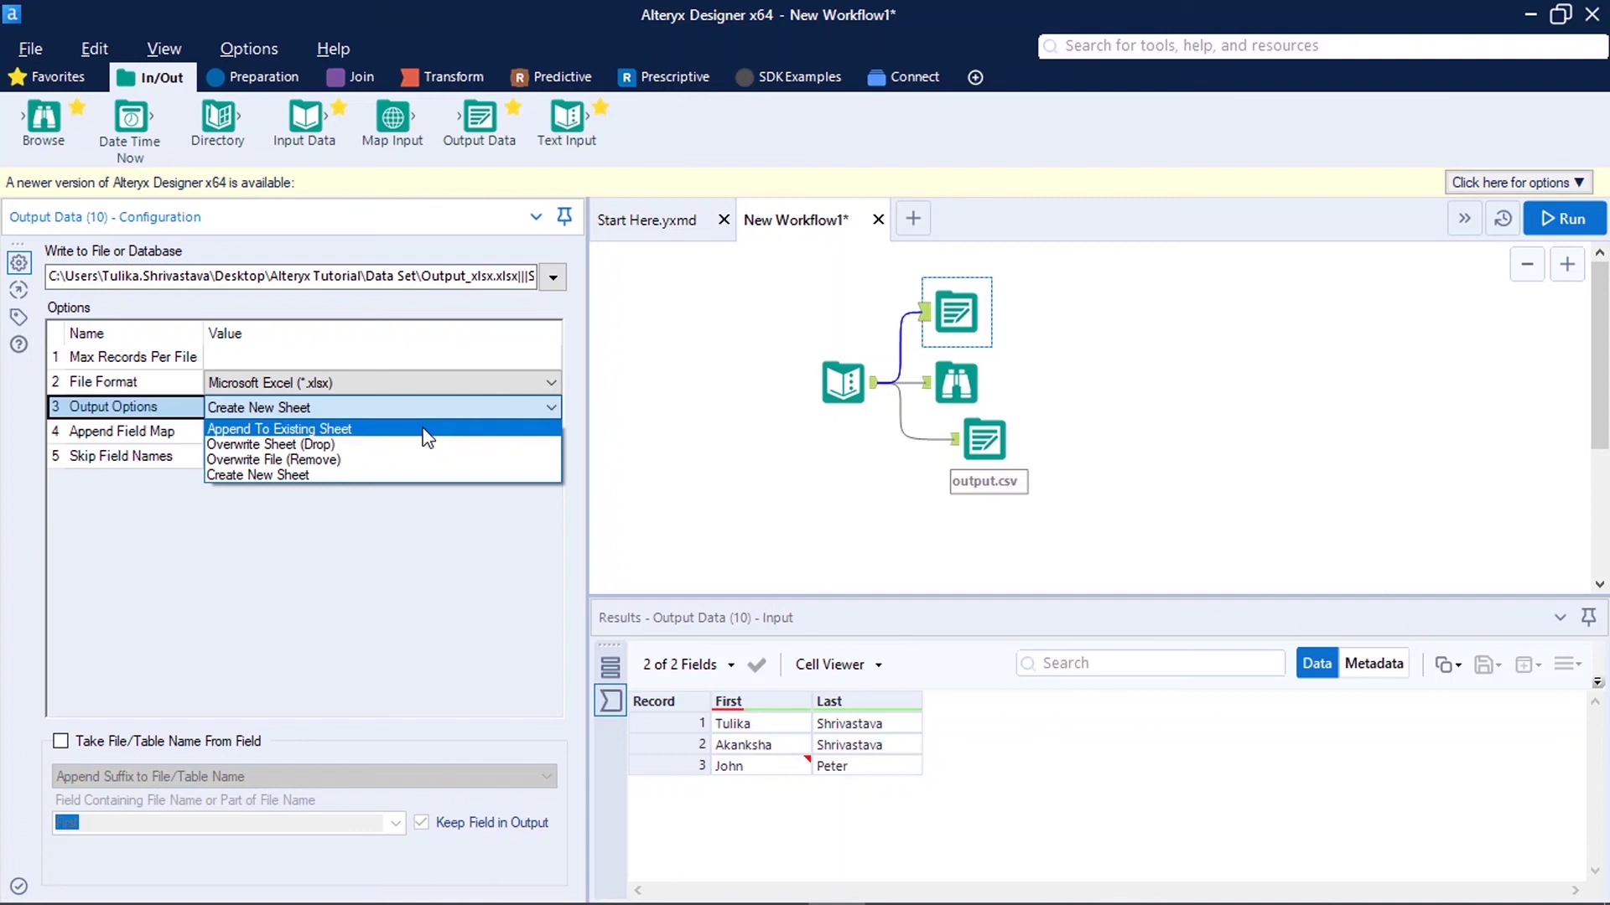
{"action": "left_click", "coordinate": [761, 502]}
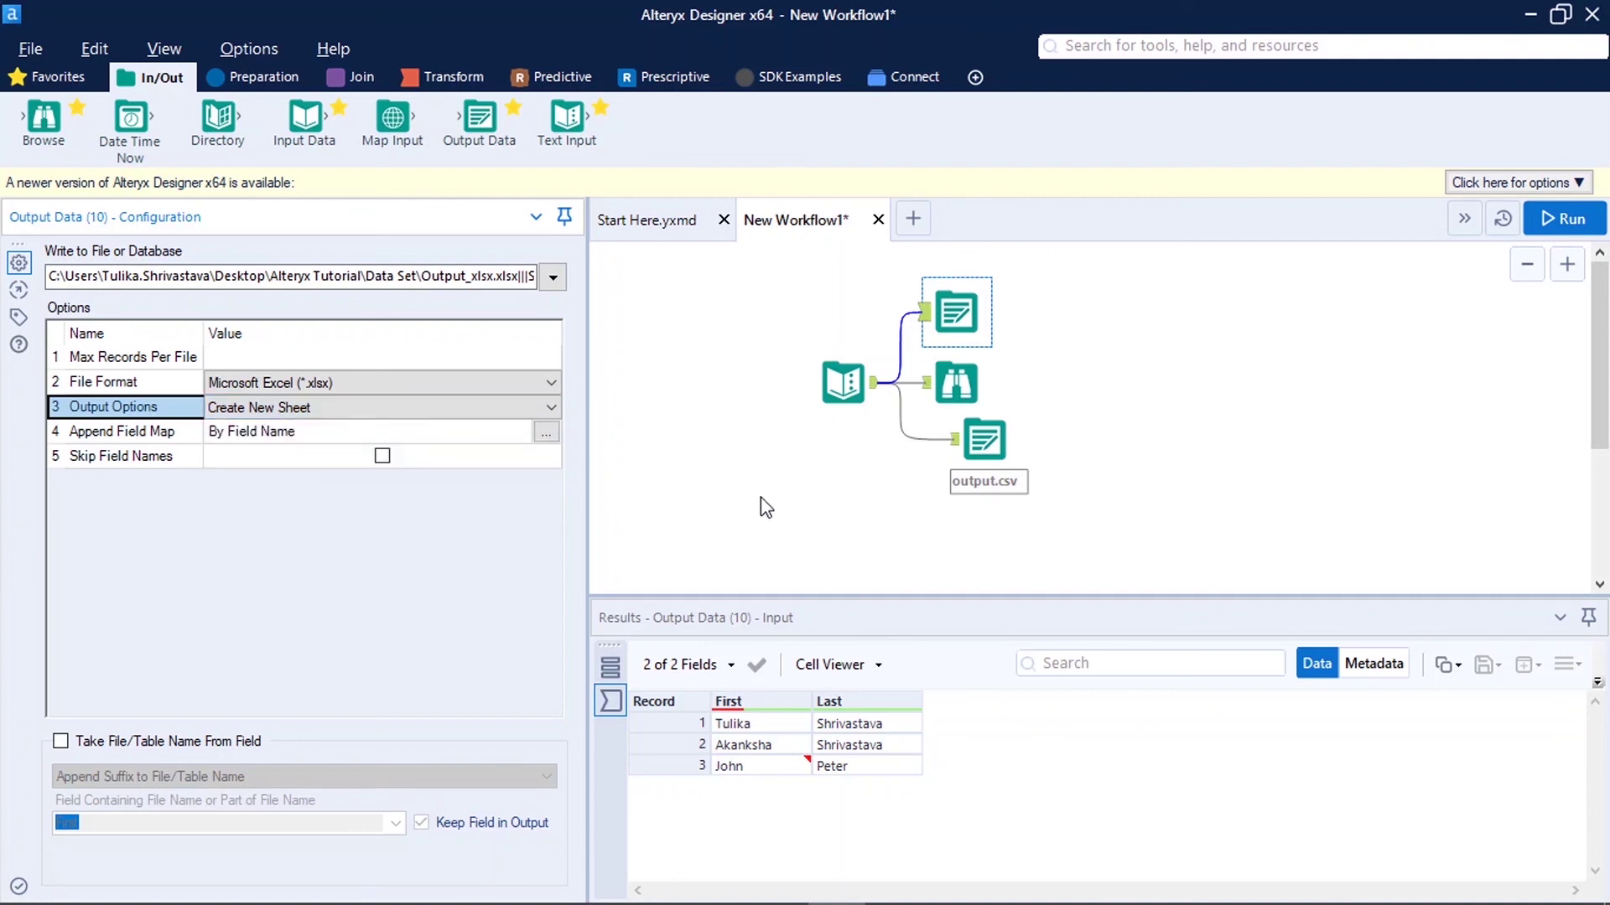